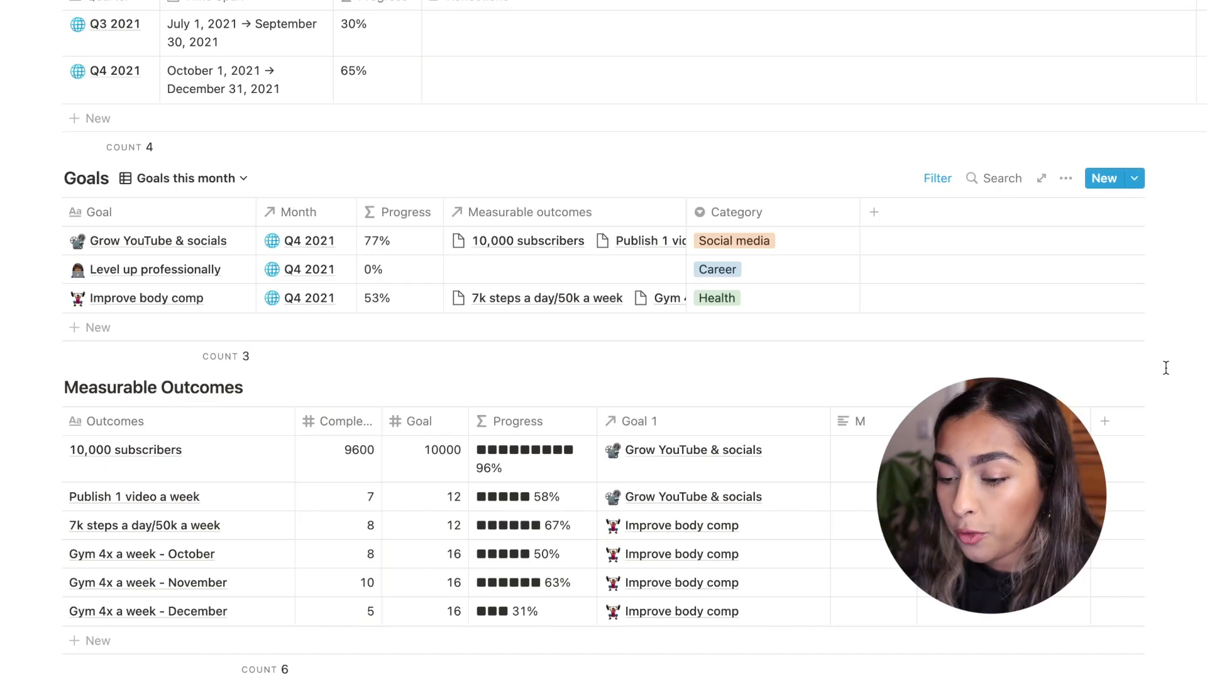
# - Rename the Quarter column of the Months table as Months
pyautogui.scroll(5, 1166, 367)
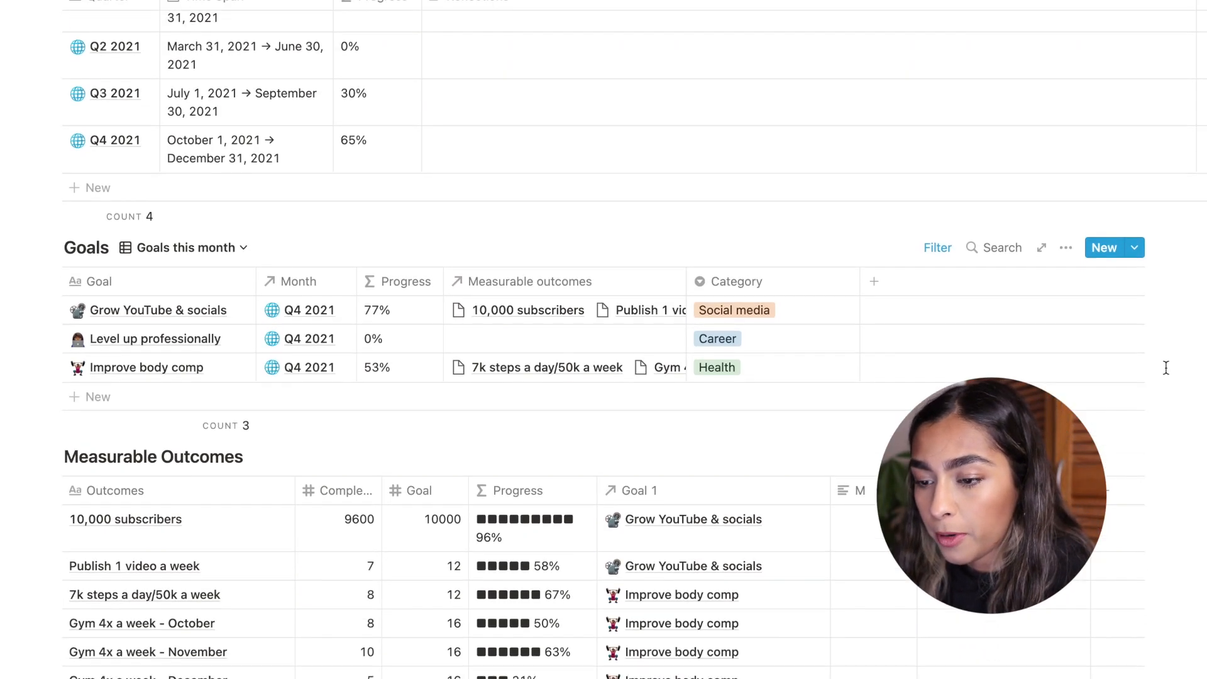
pyautogui.scroll(-5, 1169, 375)
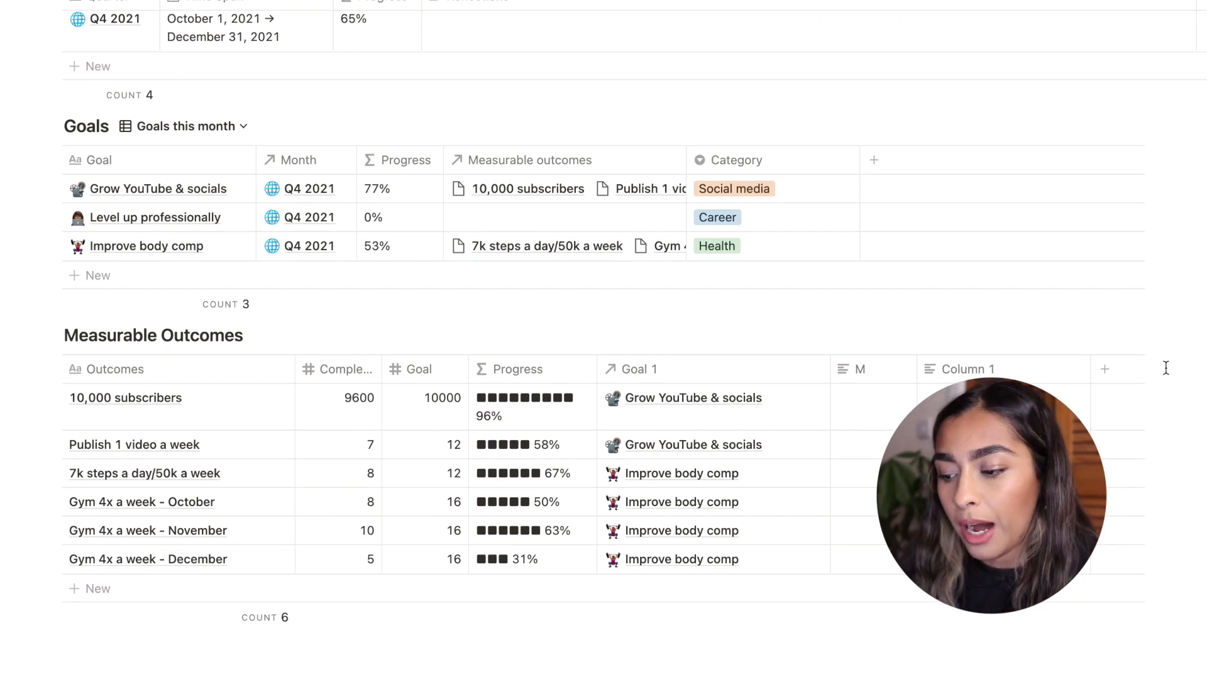
pyautogui.scroll(1, 1167, 368)
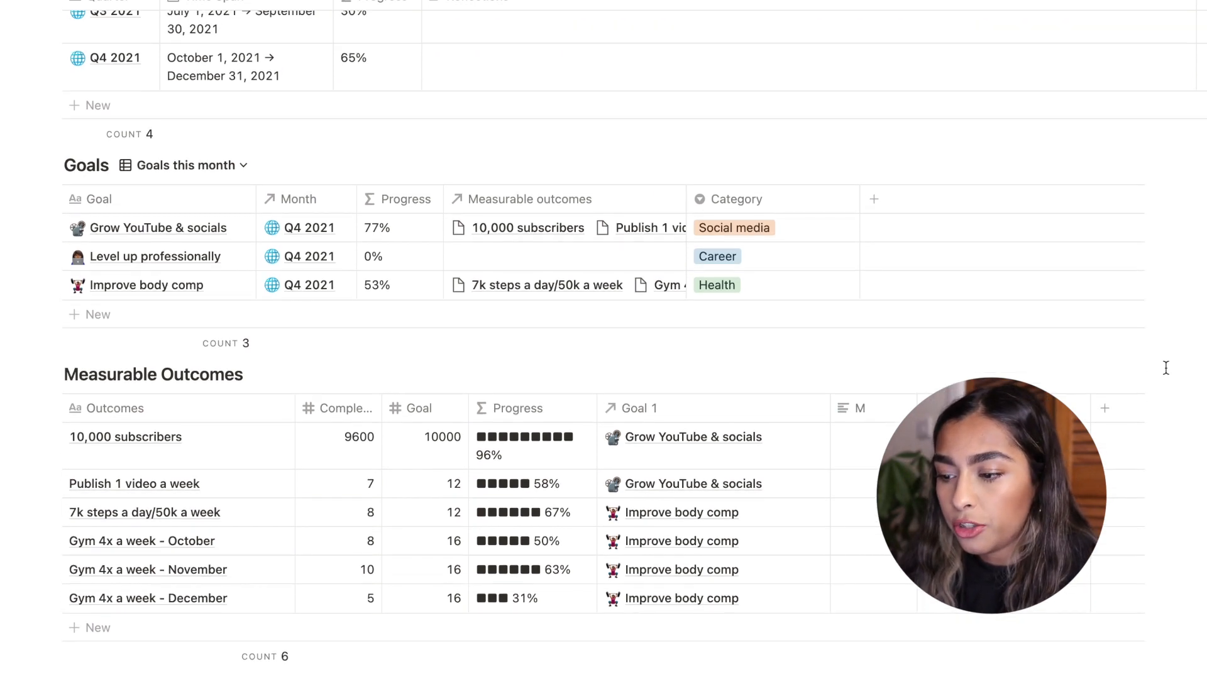
pyautogui.scroll(4, 1167, 368)
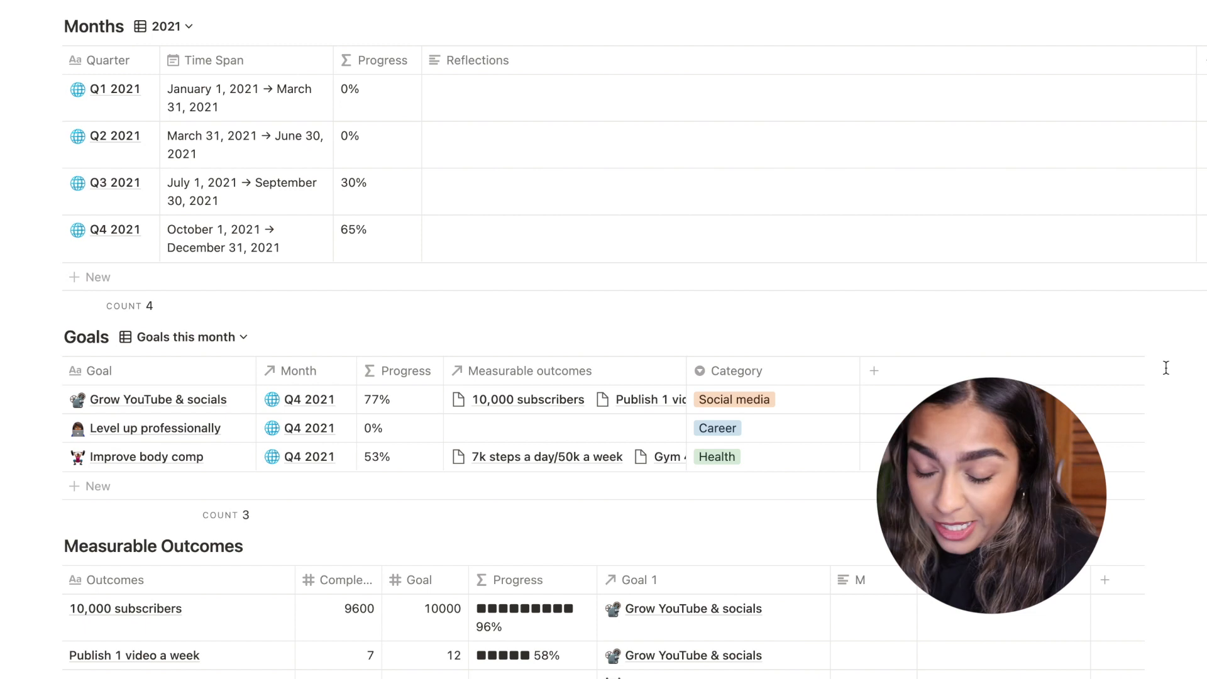
pyautogui.scroll(2, 1166, 368)
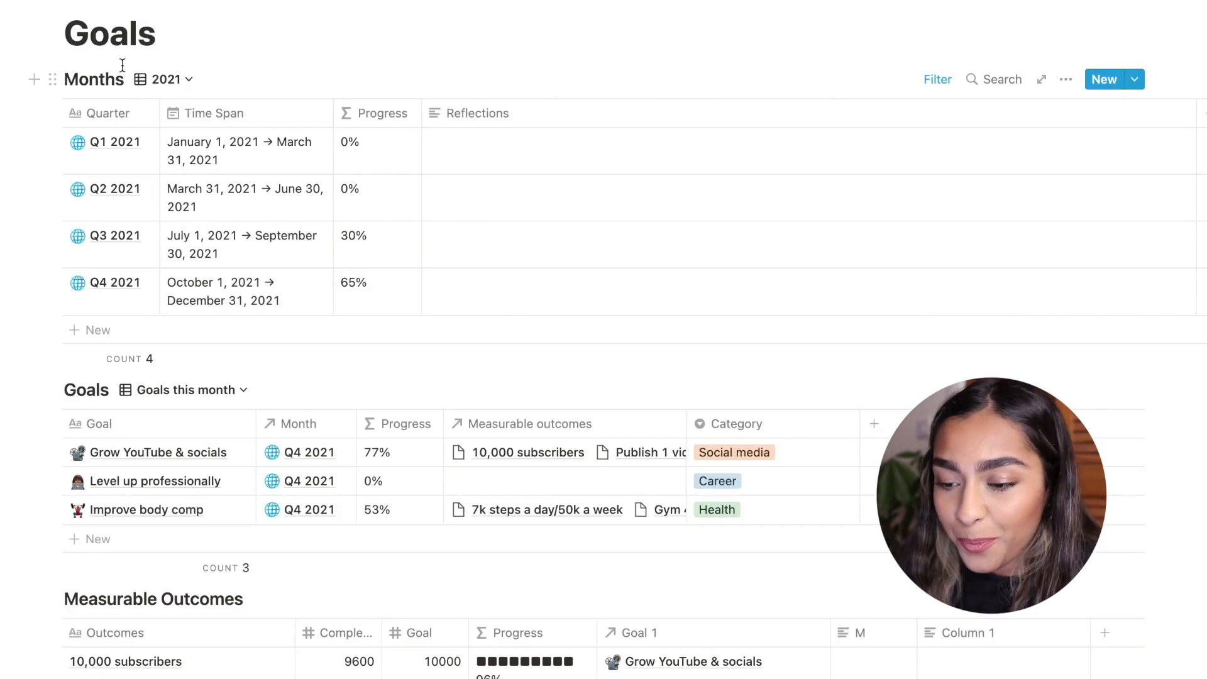
pyautogui.doubleClick(90, 81)
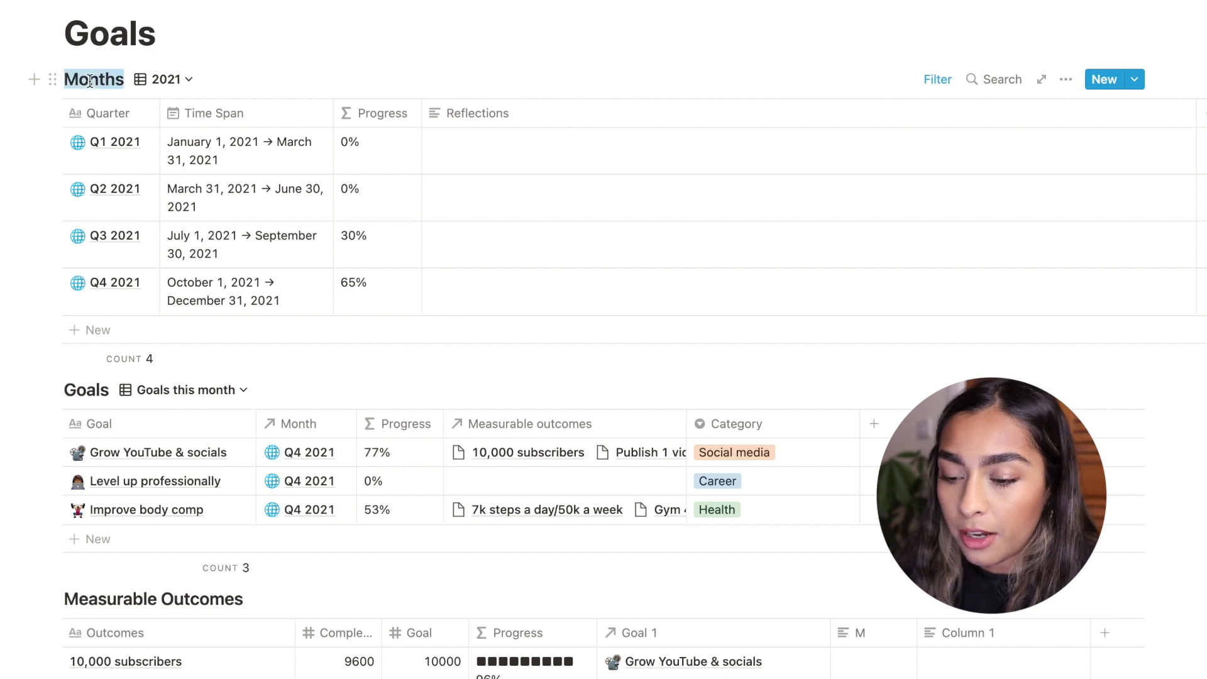
pyautogui.click(93, 80)
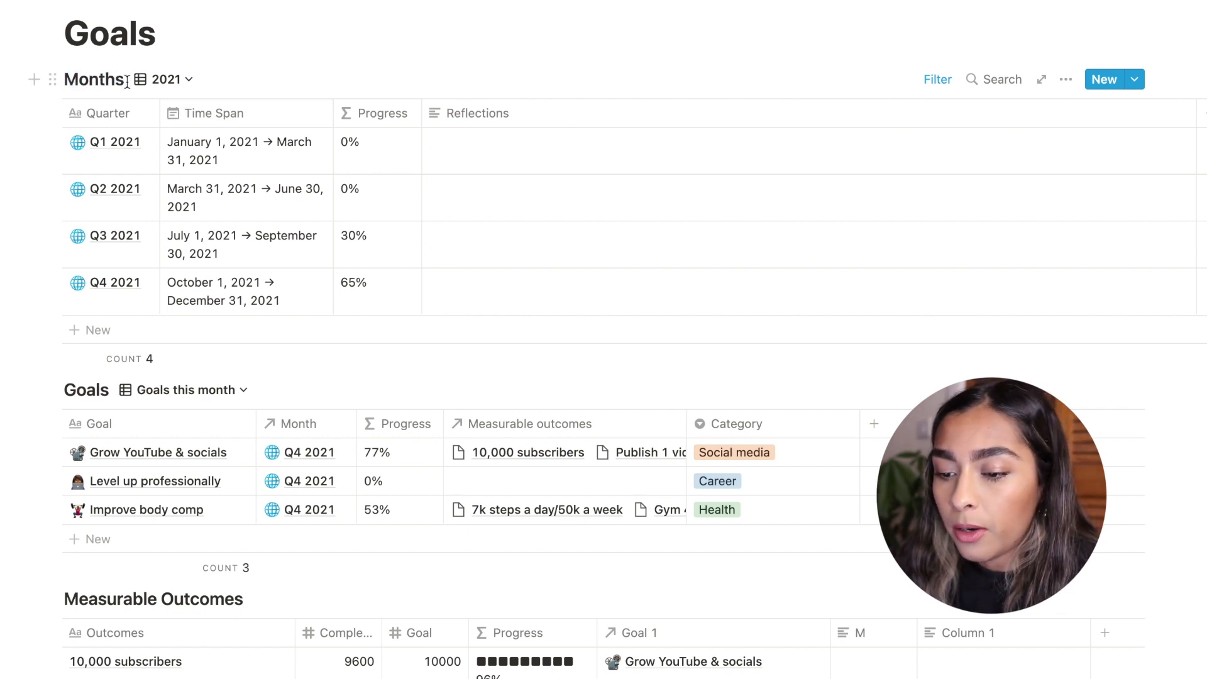
pyautogui.click(114, 113)
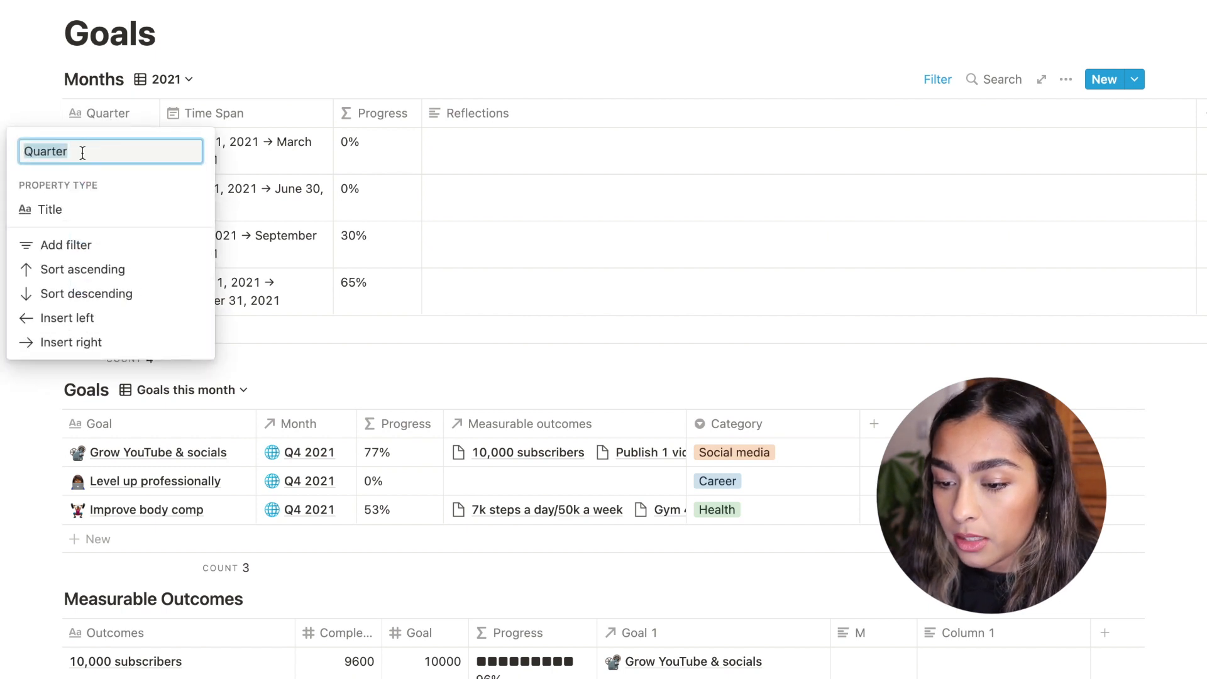
pyautogui.write('Months')
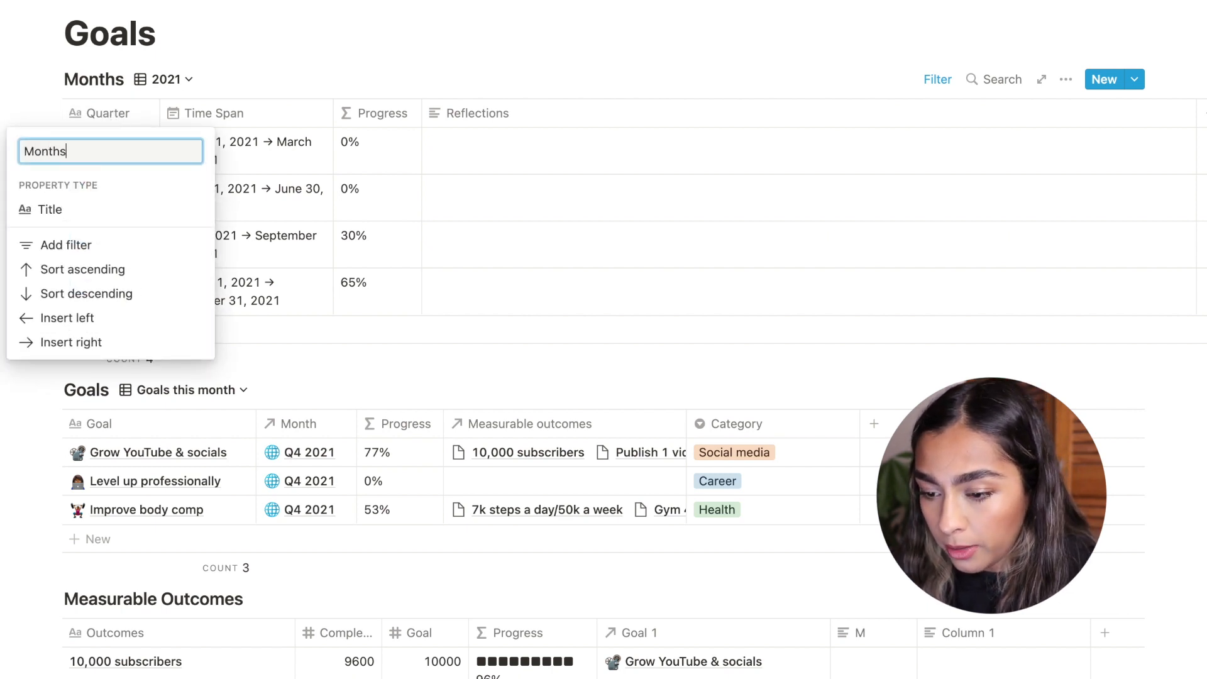
pyautogui.press('Return')
# - Change the filter of the Months table's 2021 view so that Months contains 2022
pyautogui.click(938, 79)
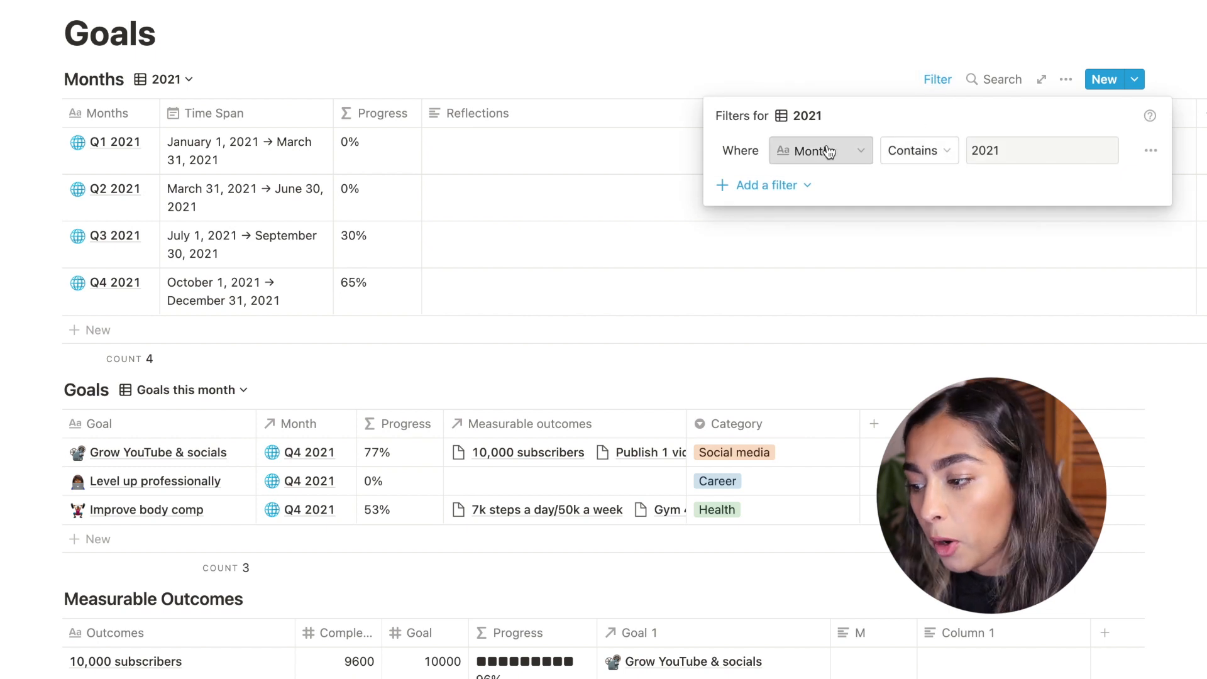
pyautogui.click(1025, 151)
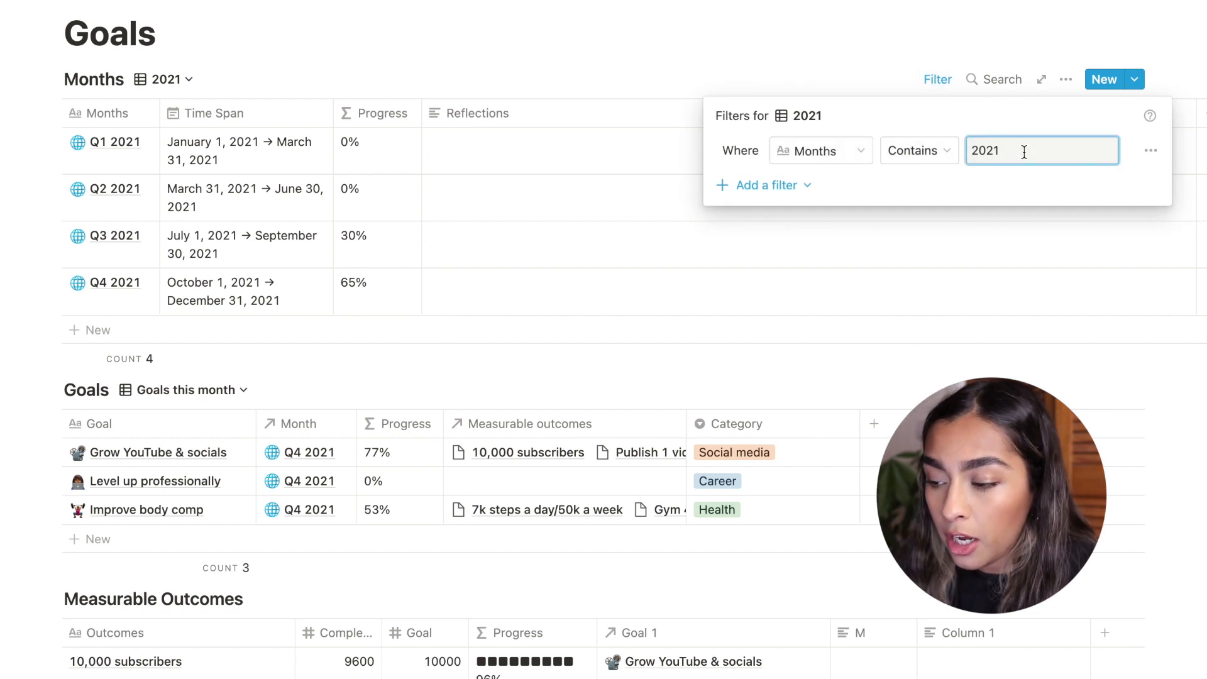
pyautogui.press('BackSpace')
pyautogui.write('2')
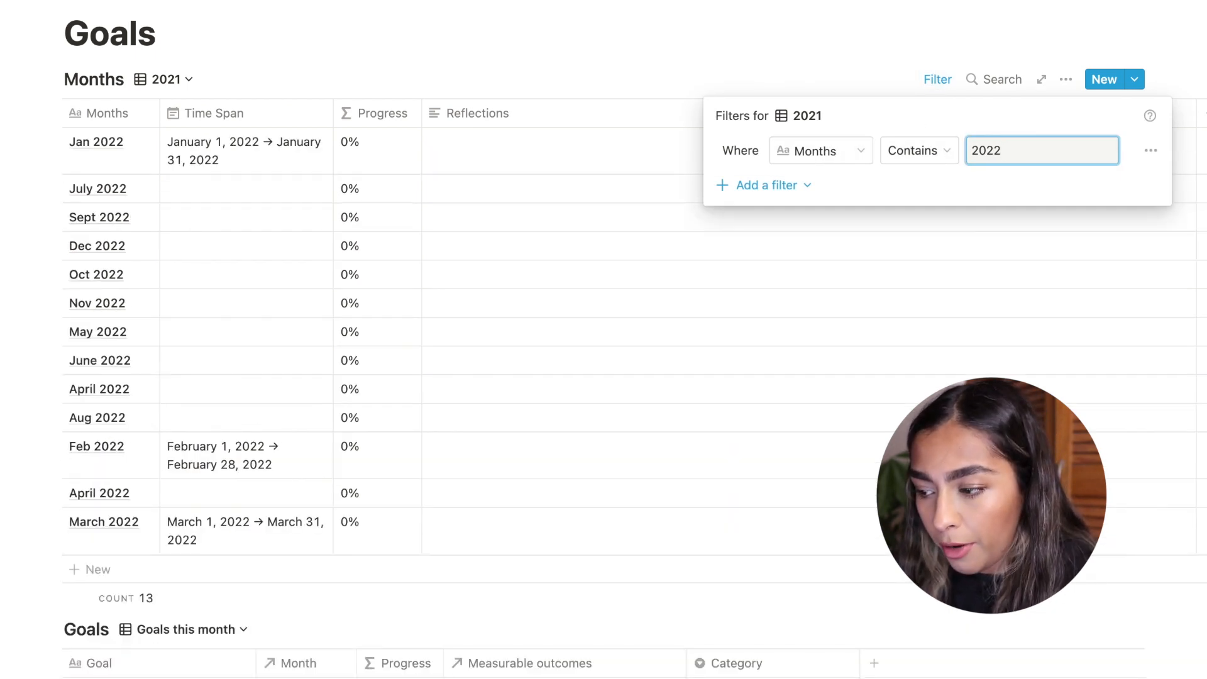
pyautogui.click(896, 72)
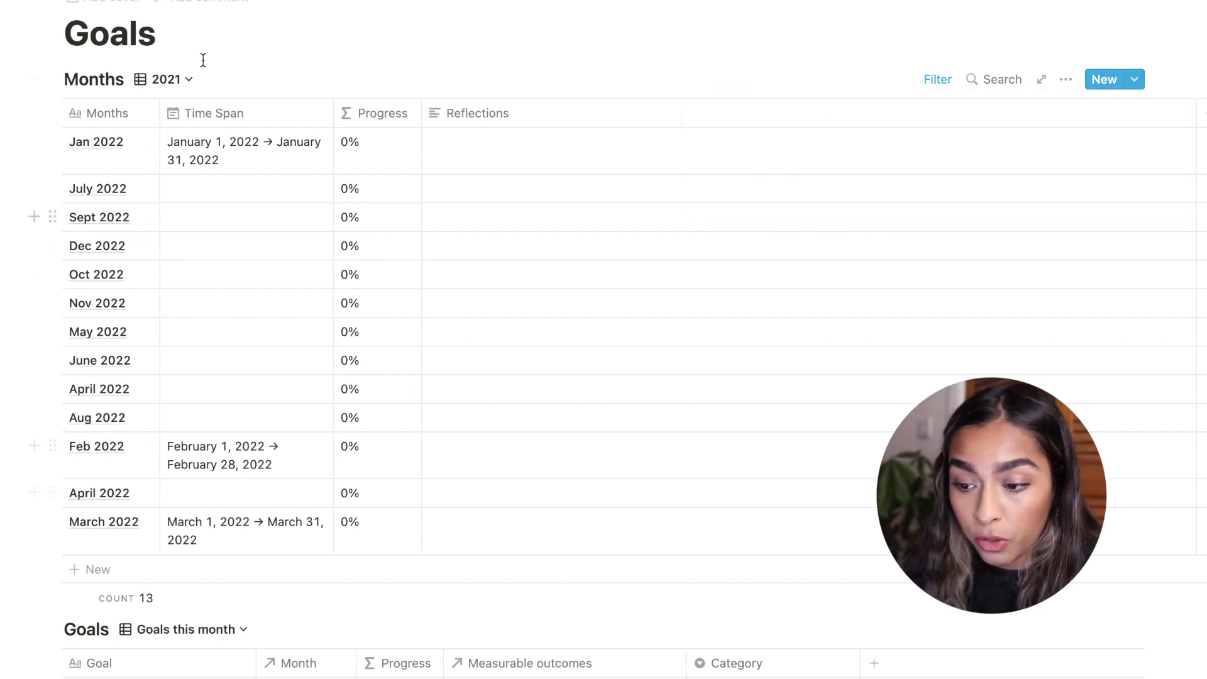
pyautogui.click(85, 569)
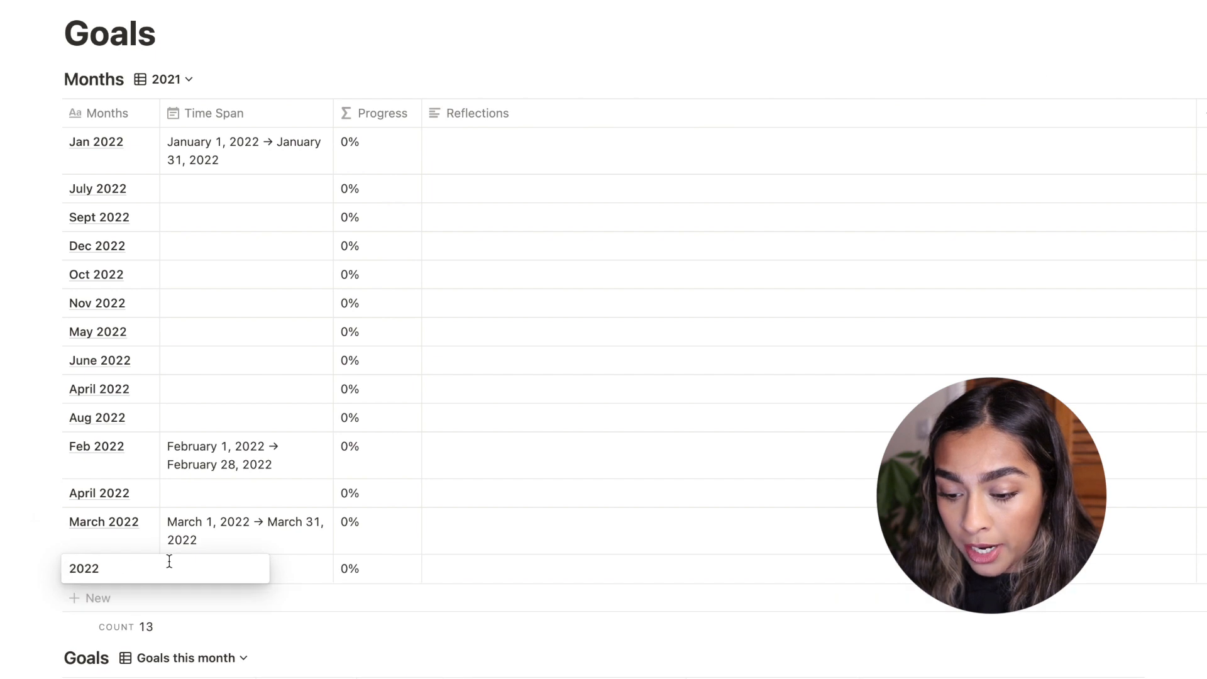
pyautogui.doubleClick(73, 569)
pyautogui.press('BackSpace')
pyautogui.press('Escape')
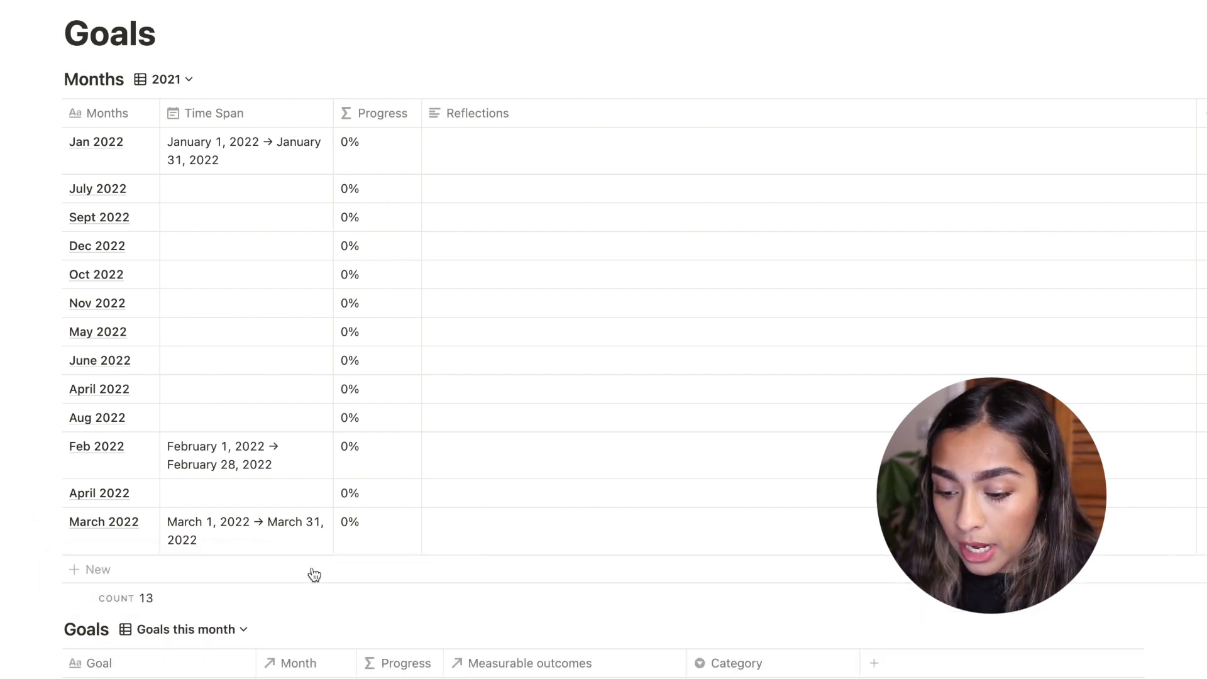
pyautogui.click(232, 526)
pyautogui.click(439, 355)
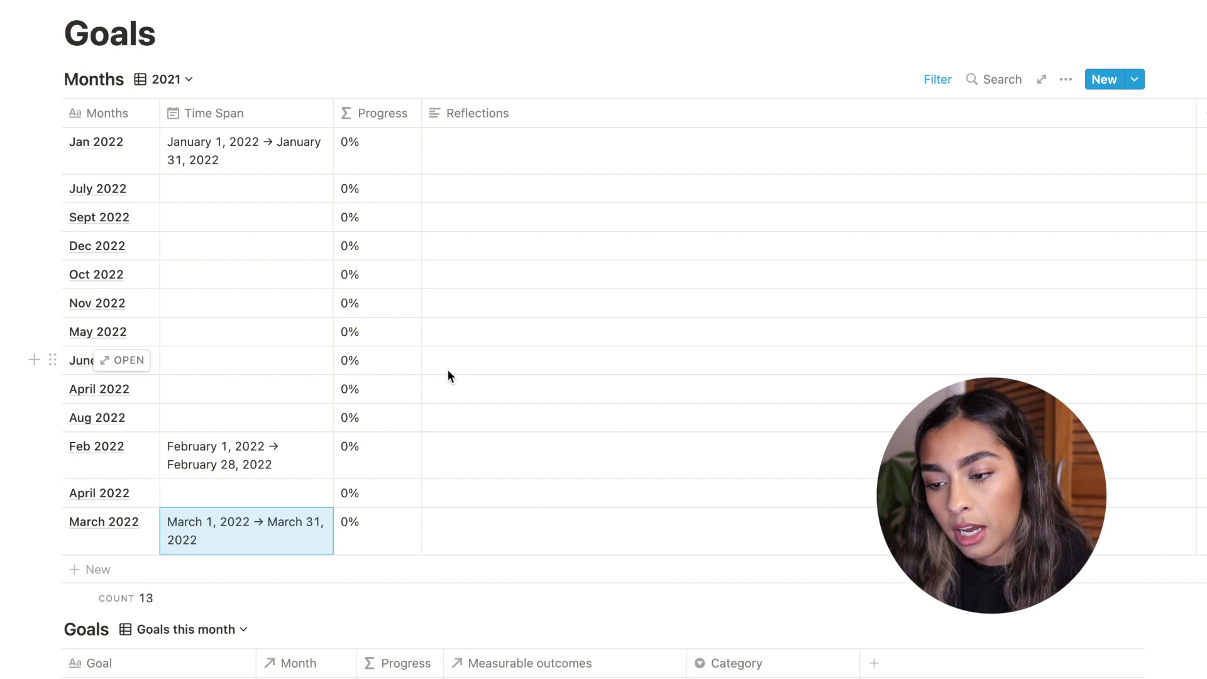
# - Switch the Months table to its existing 2022 view
pyautogui.scroll(-5, 449, 371)
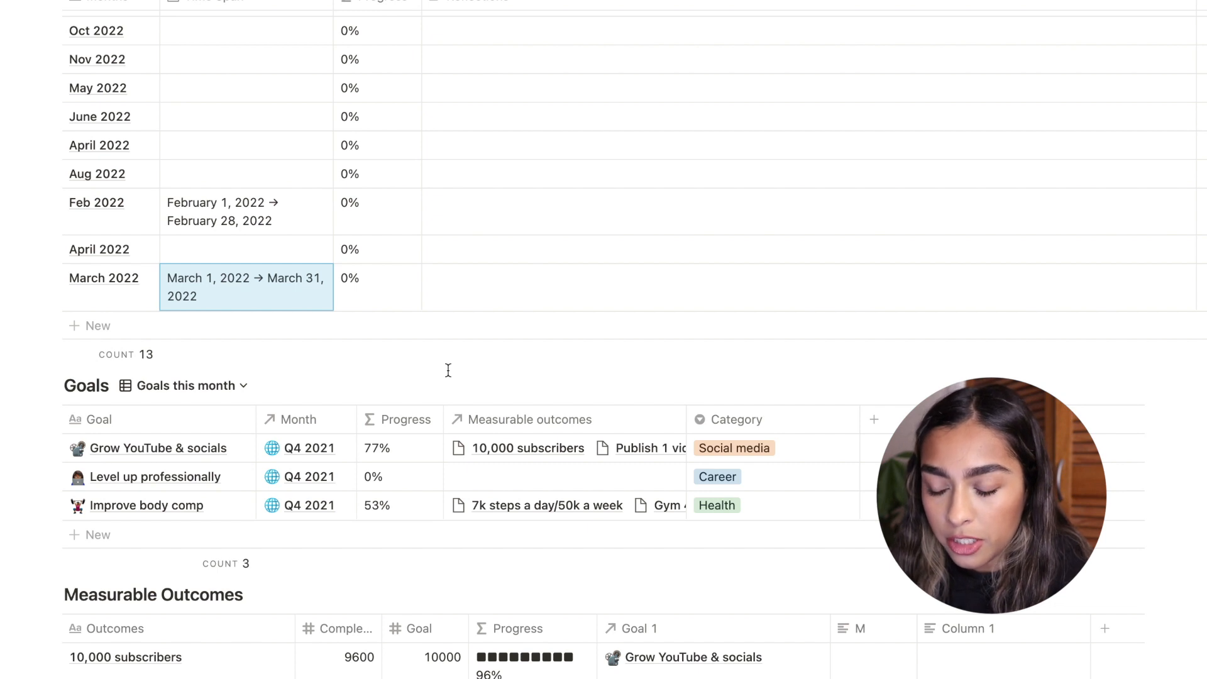
pyautogui.scroll(-3, 449, 371)
pyautogui.scroll(7, 217, 380)
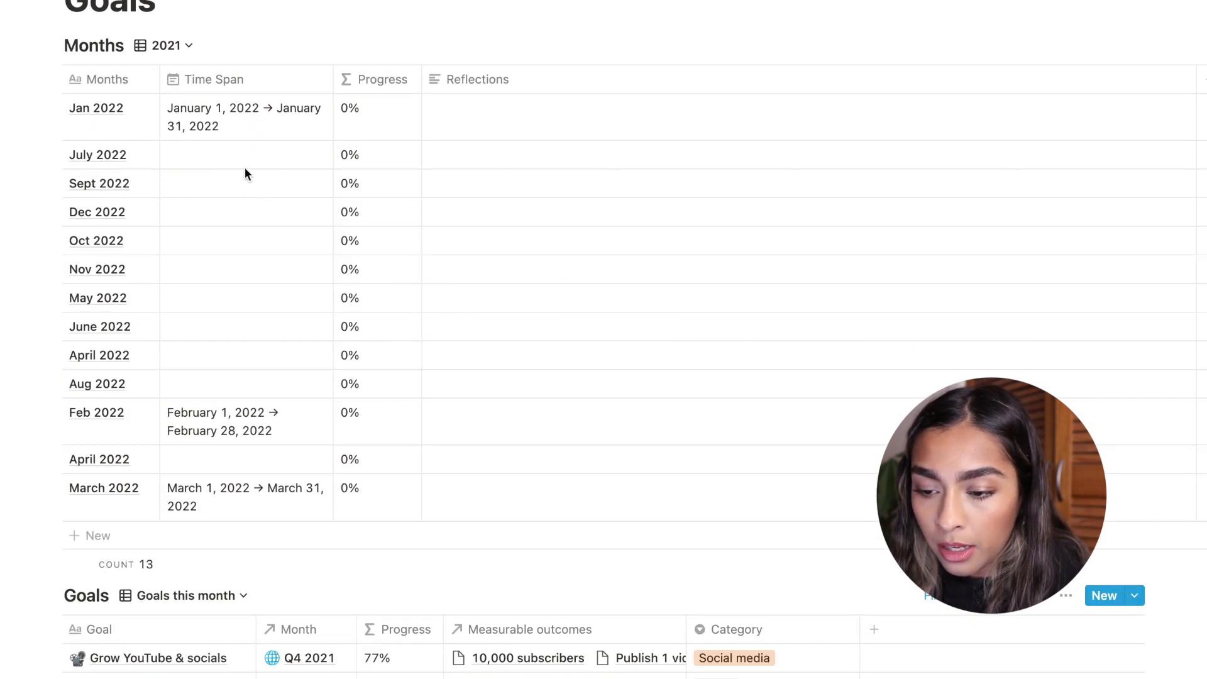
pyautogui.click(191, 54)
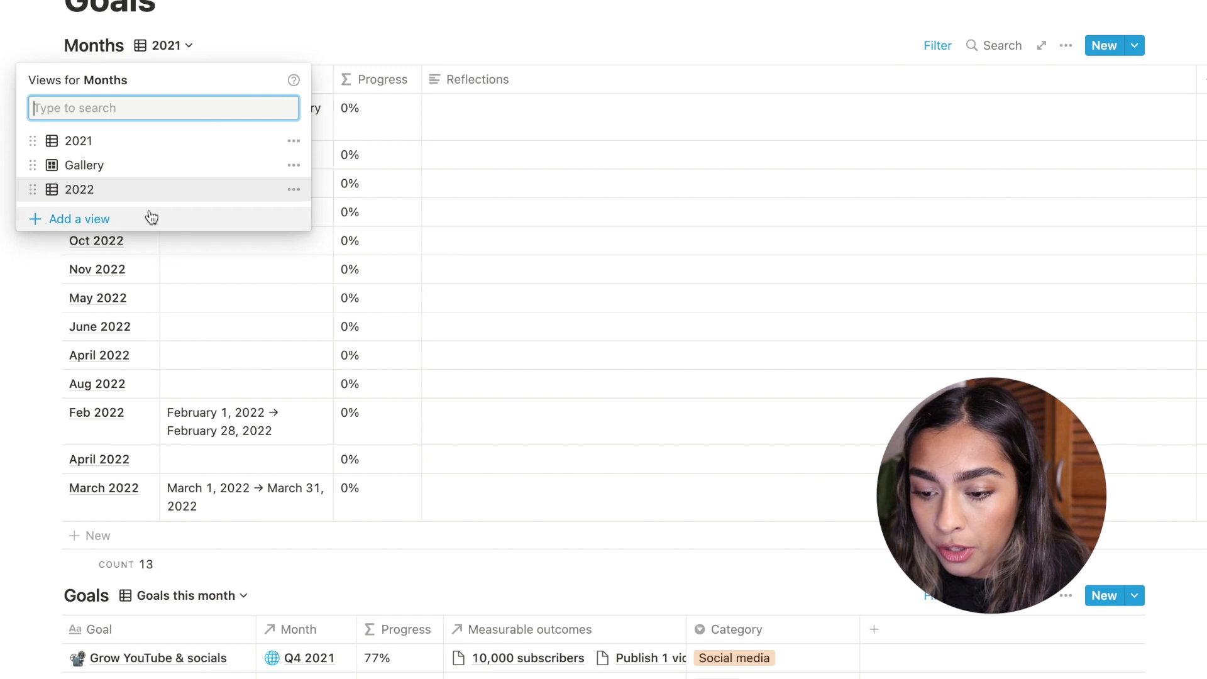
pyautogui.click(89, 218)
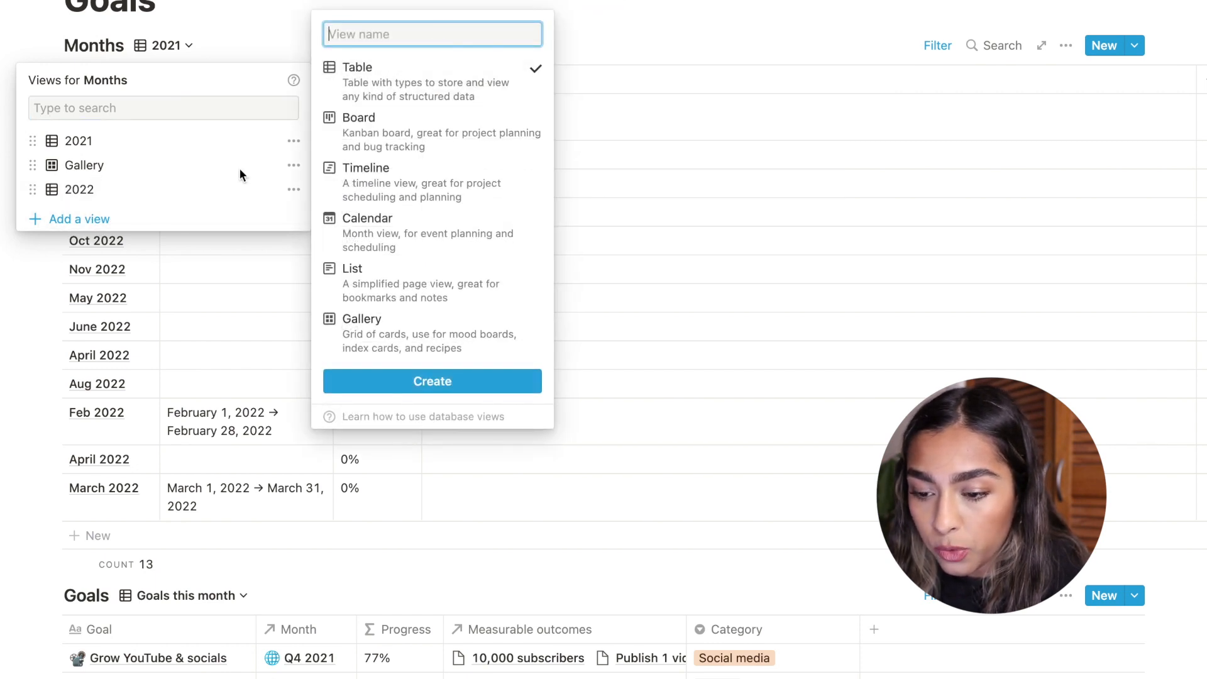
pyautogui.click(214, 190)
pyautogui.click(179, 189)
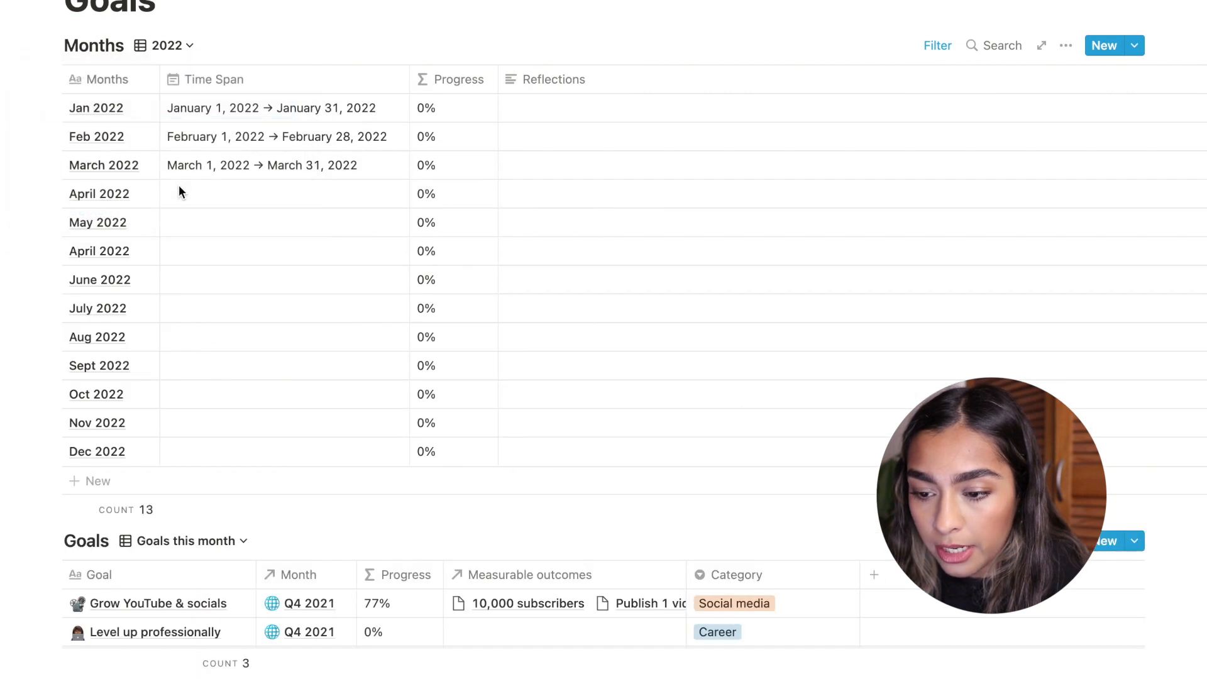
# - Check the filter of the 2022 view and the list of views available for the Months table
pyautogui.click(939, 46)
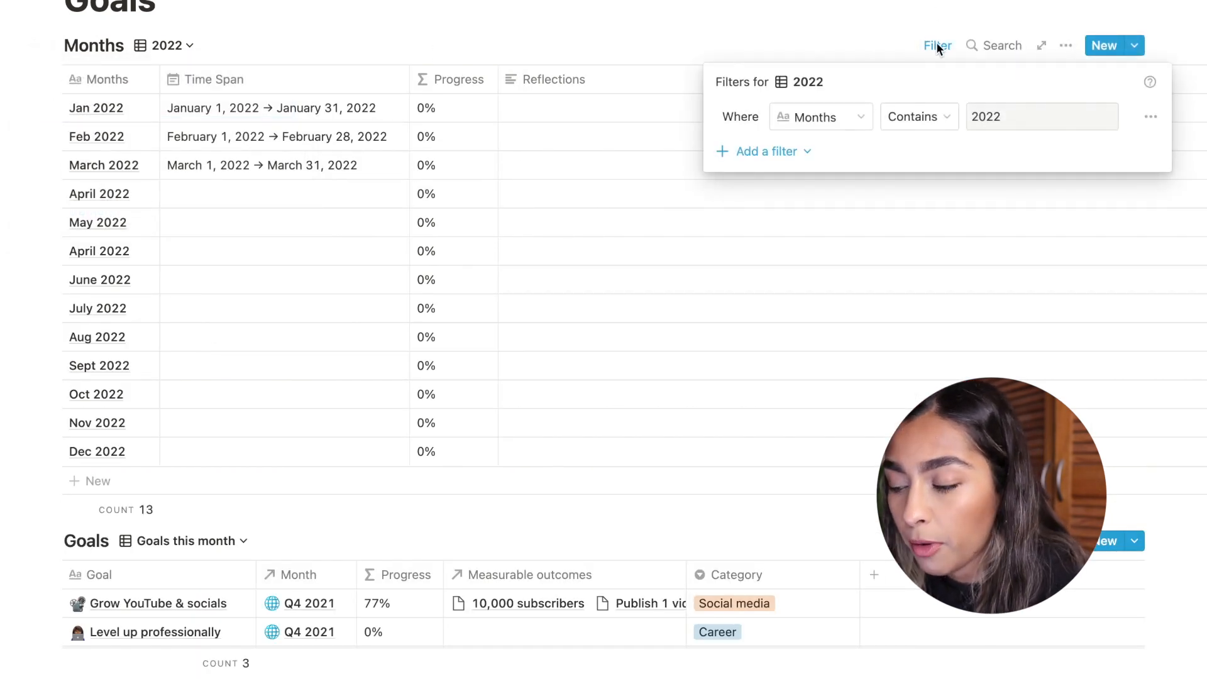
pyautogui.click(384, 168)
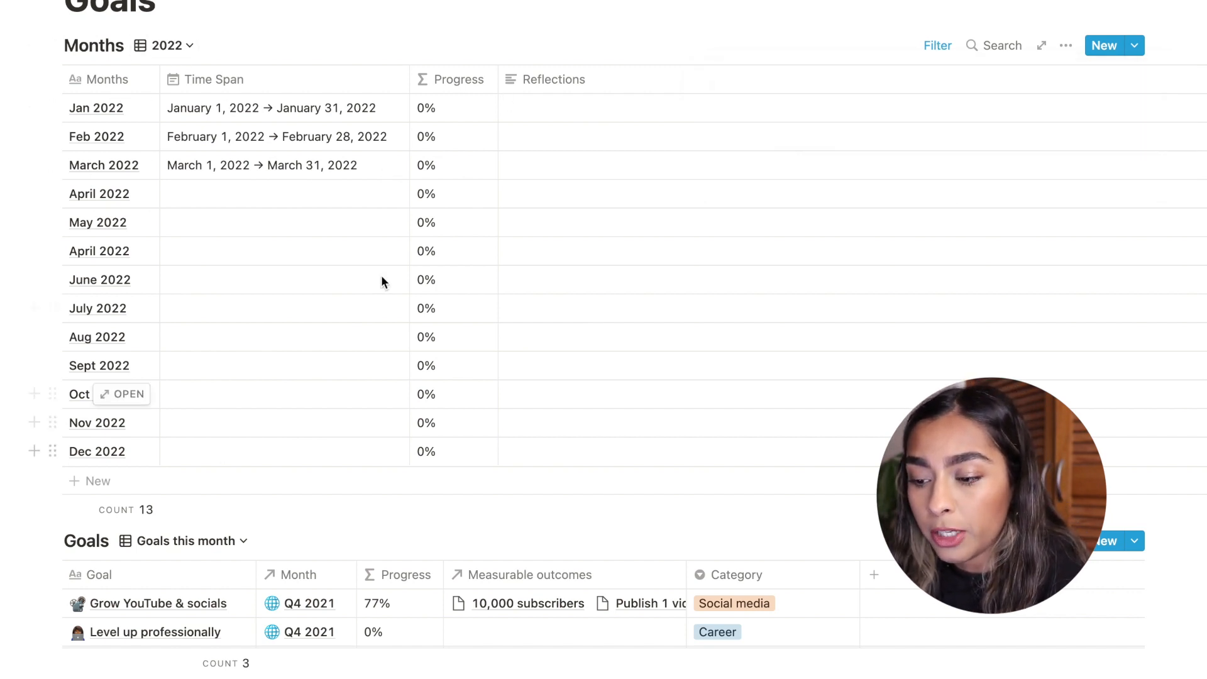
pyautogui.click(179, 49)
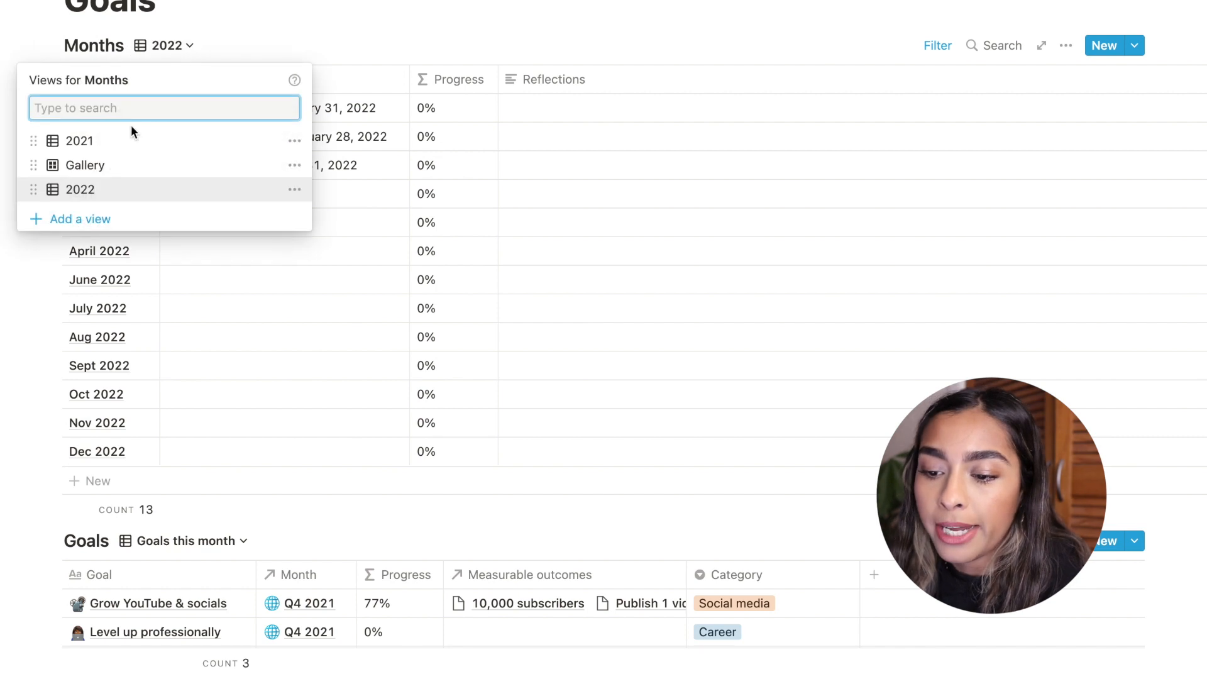
pyautogui.click(258, 47)
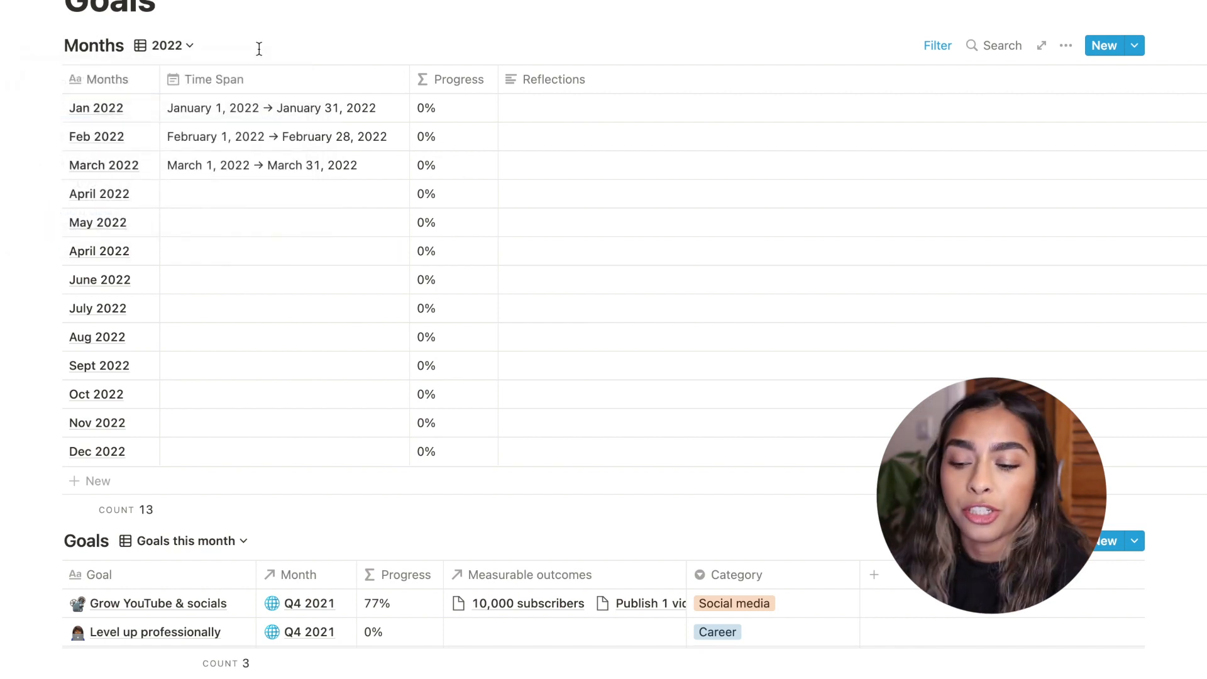
pyautogui.scroll(-3, 267, 176)
pyautogui.scroll(3, 268, 170)
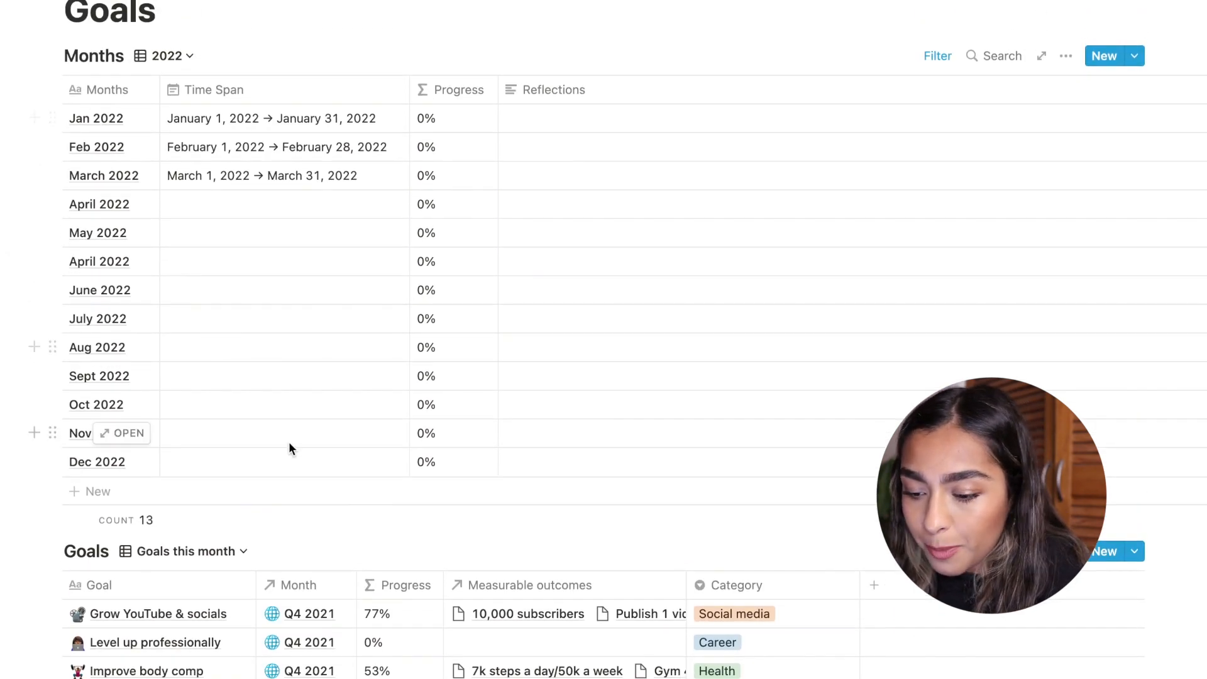
# - Review the Goals table's filter, its saved views and the layouts offered for a new view
pyautogui.scroll(-5, 288, 466)
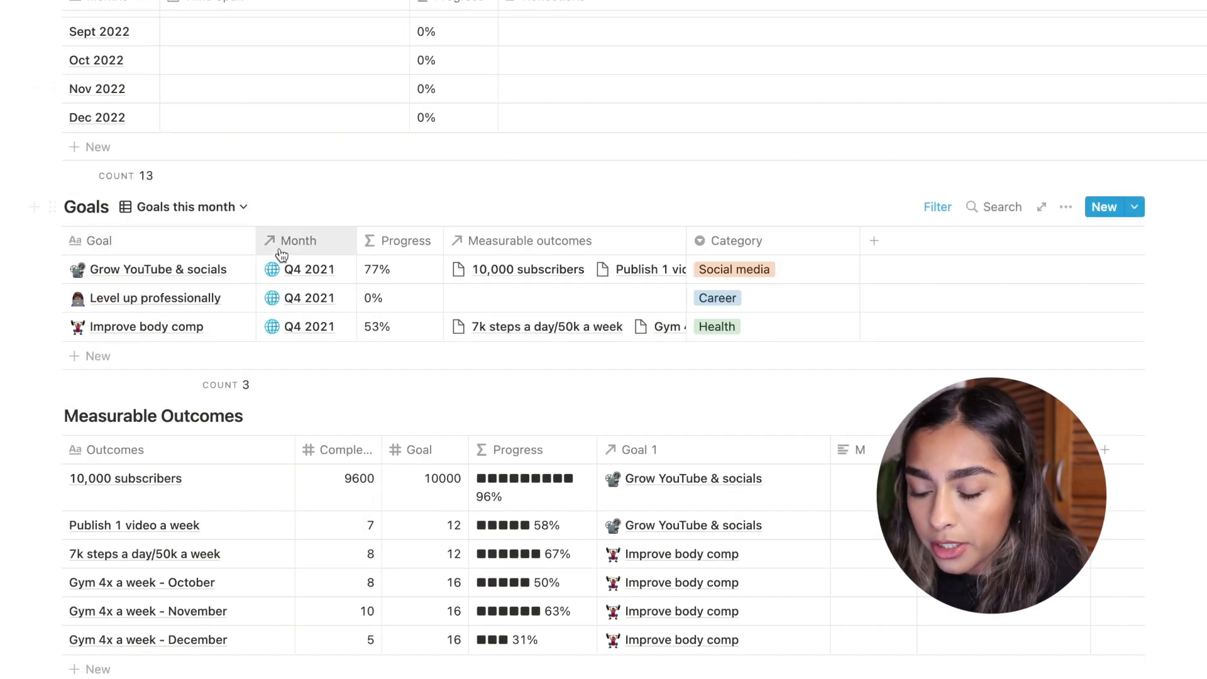
pyautogui.click(938, 207)
pyautogui.click(897, 197)
pyautogui.click(190, 206)
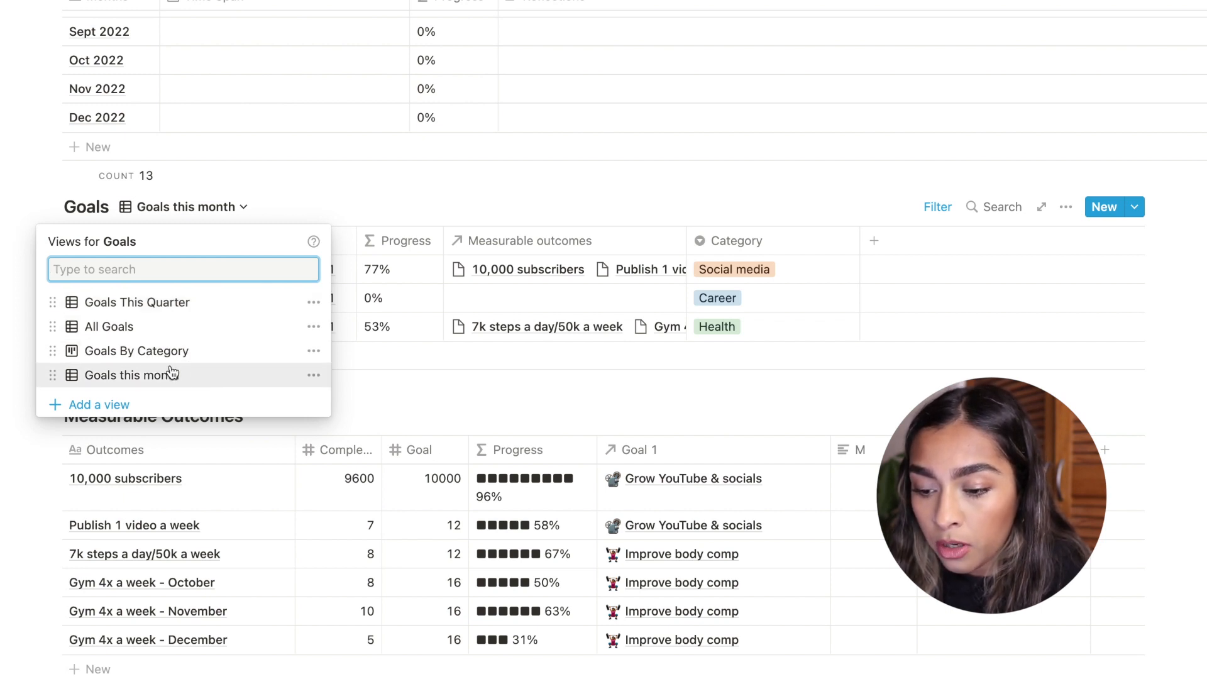
pyautogui.click(103, 403)
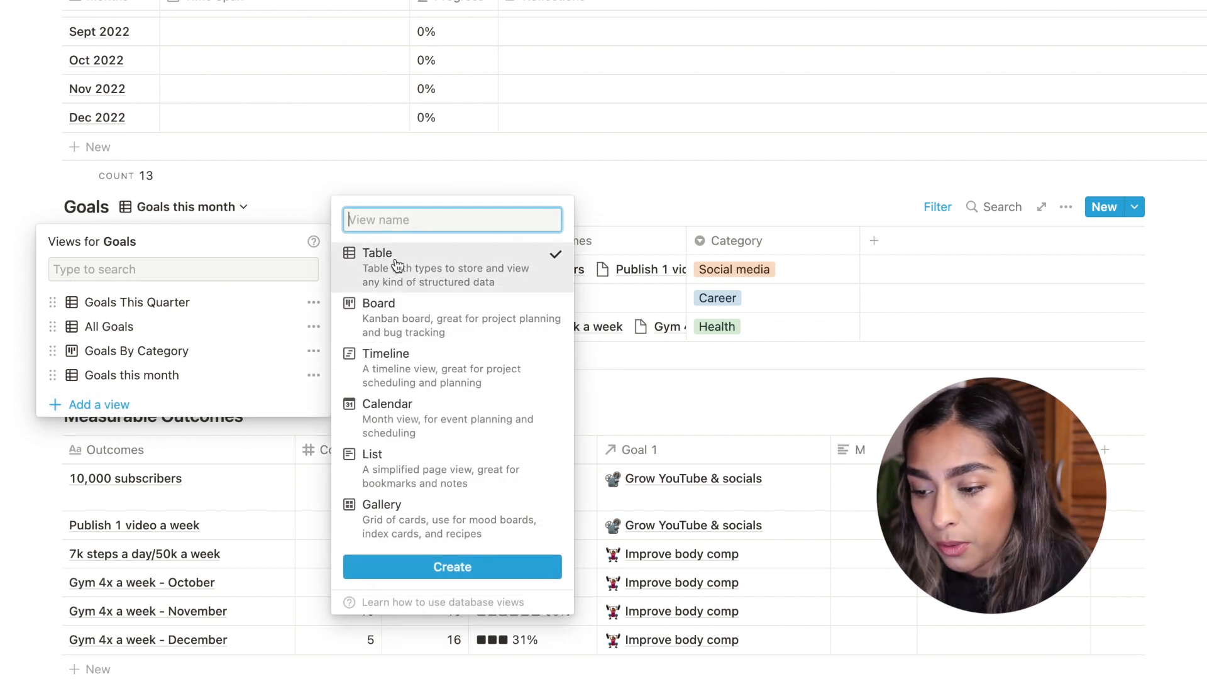
pyautogui.press('Escape')
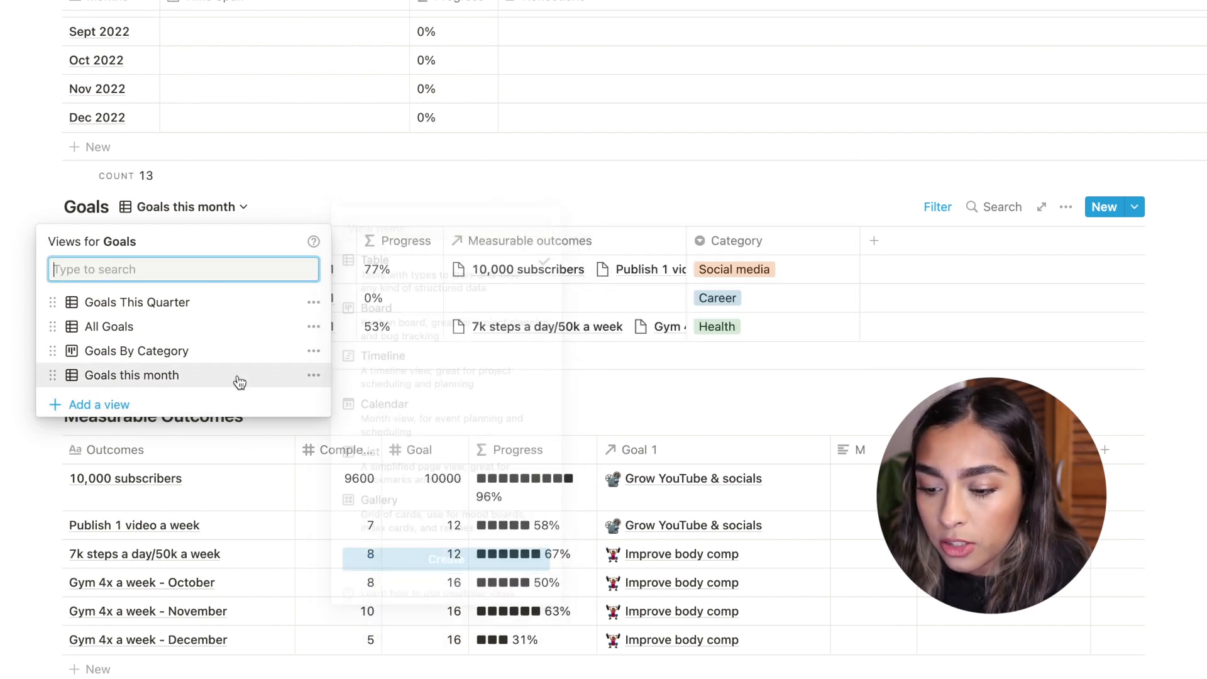
pyautogui.press('Escape')
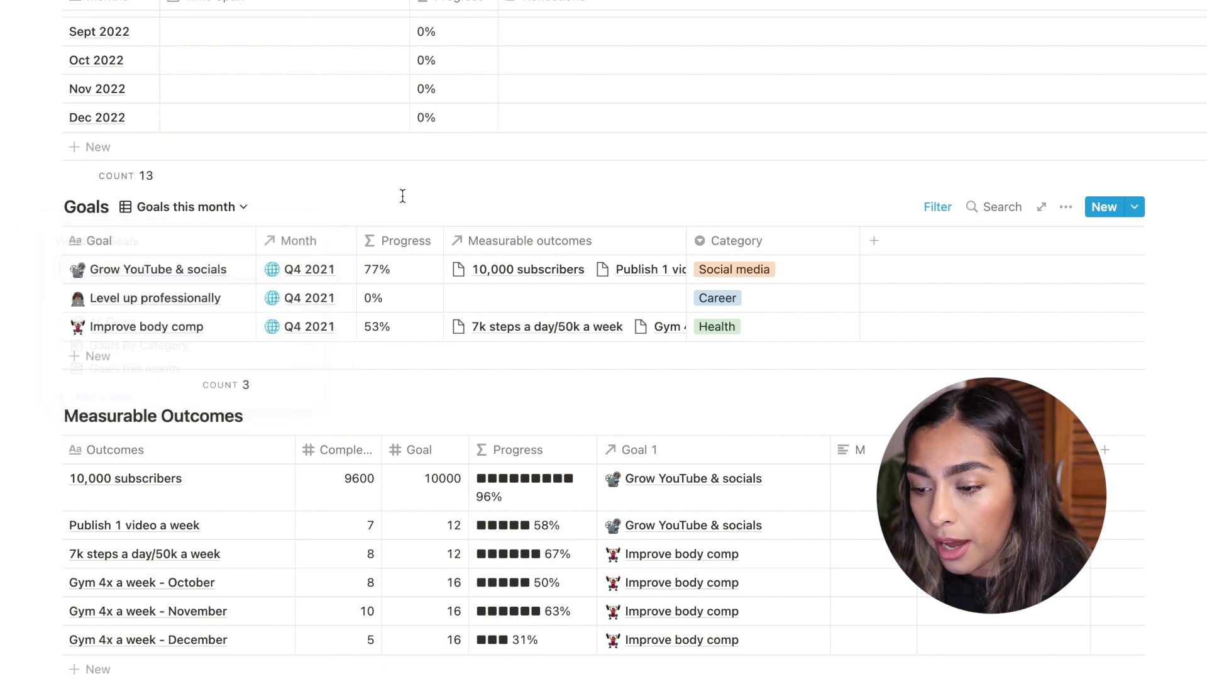
# - Set the filter of the Goals this month view so that Month contains Jan 2022
pyautogui.click(937, 208)
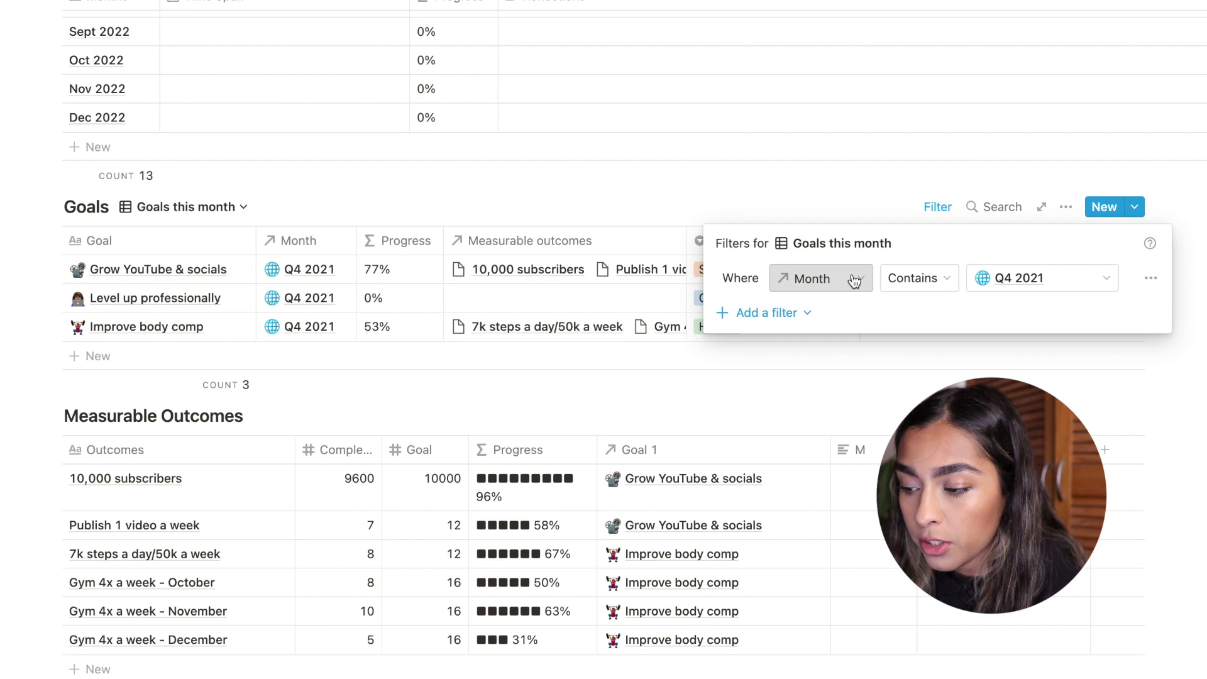
pyautogui.click(1084, 276)
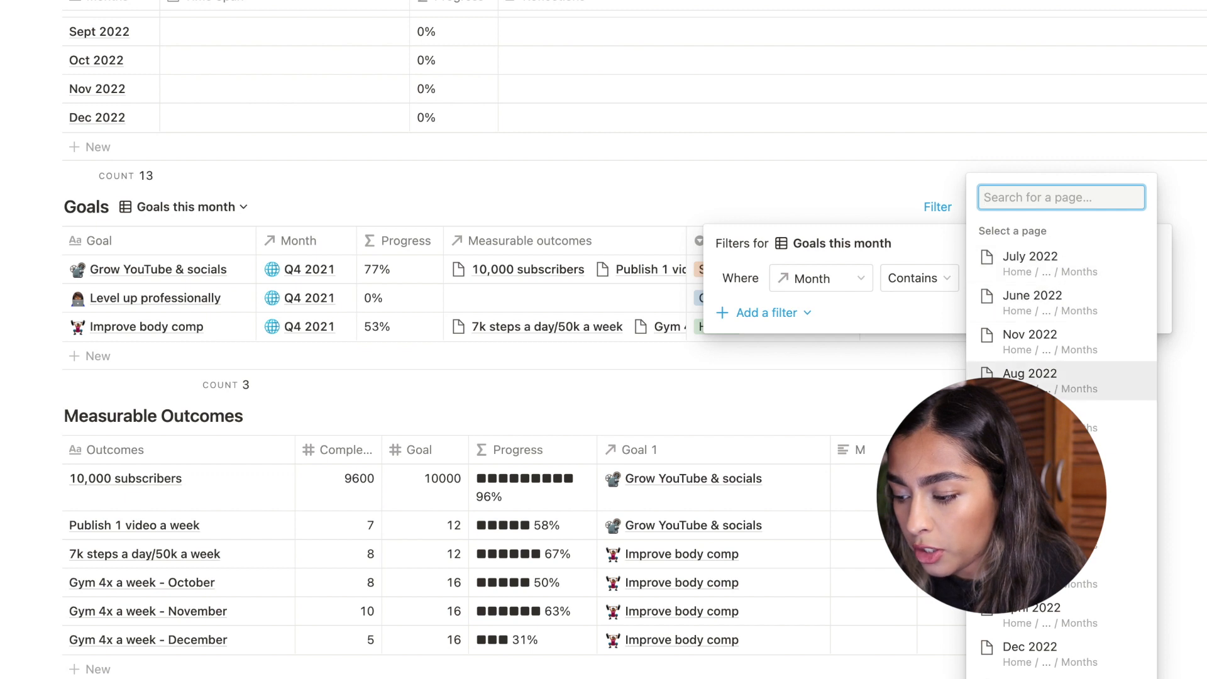
pyautogui.write('jan')
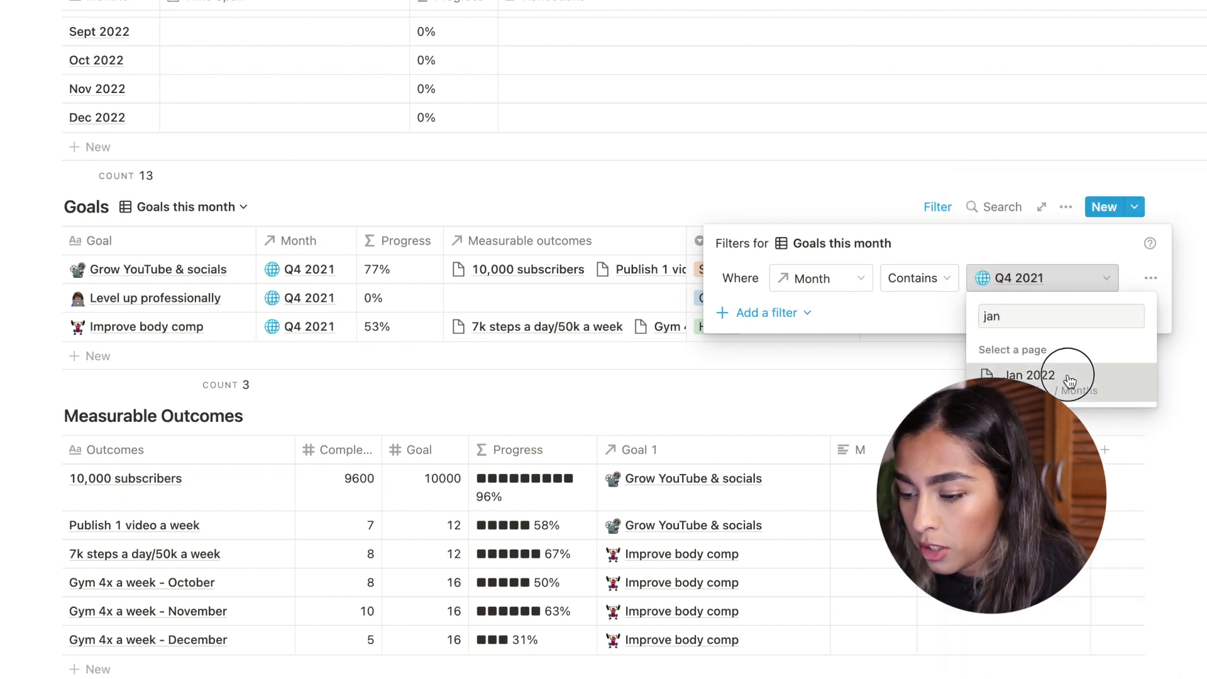
pyautogui.click(1069, 377)
pyautogui.click(707, 186)
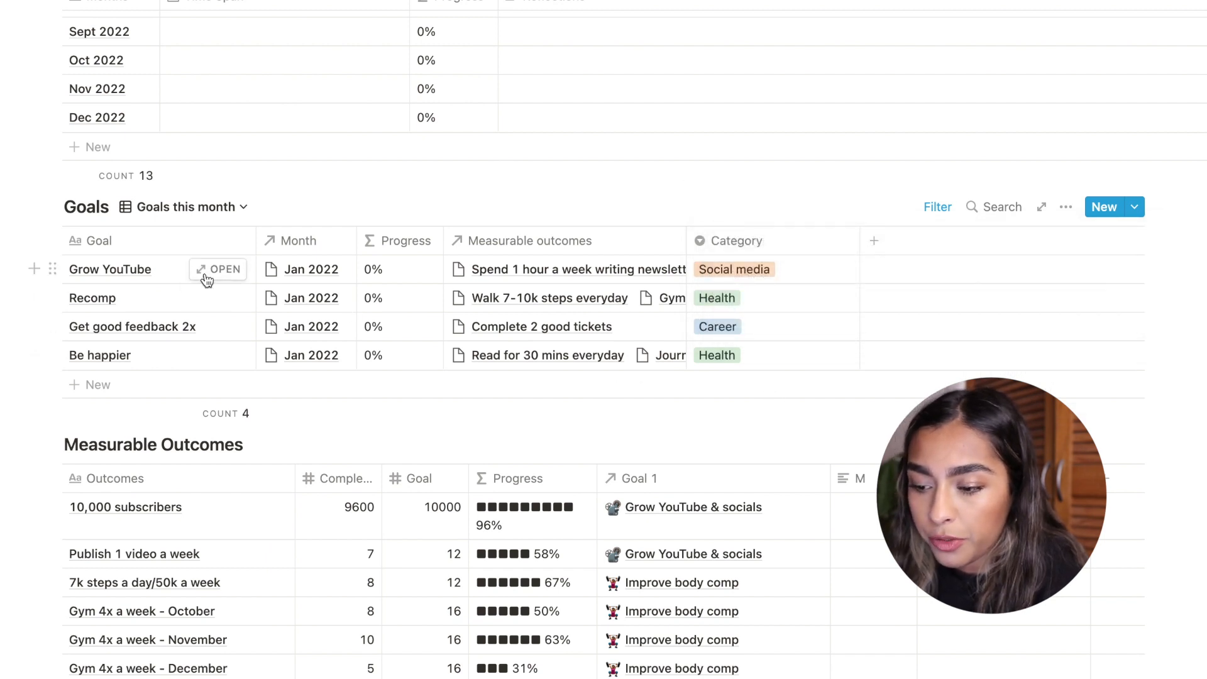
# - Check the Measurable Outcomes table's filter, the properties it can filter by, and its Column 1 property
pyautogui.click(92, 385)
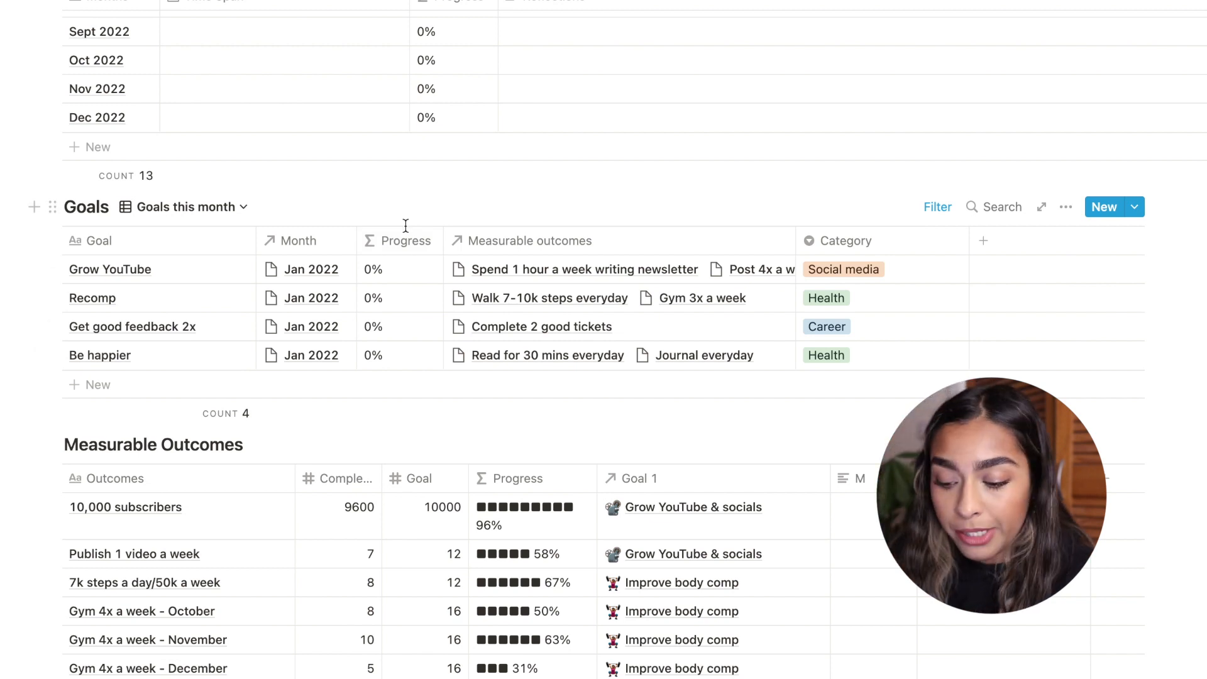
pyautogui.scroll(-3, 427, 320)
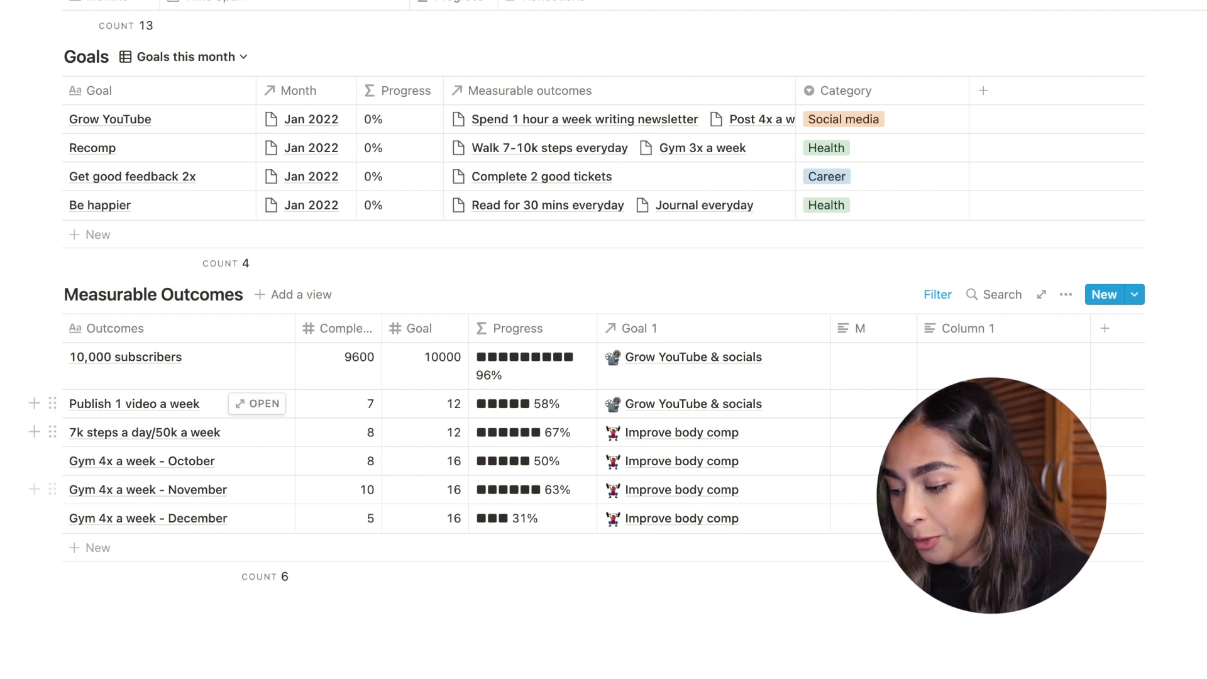
pyautogui.click(941, 293)
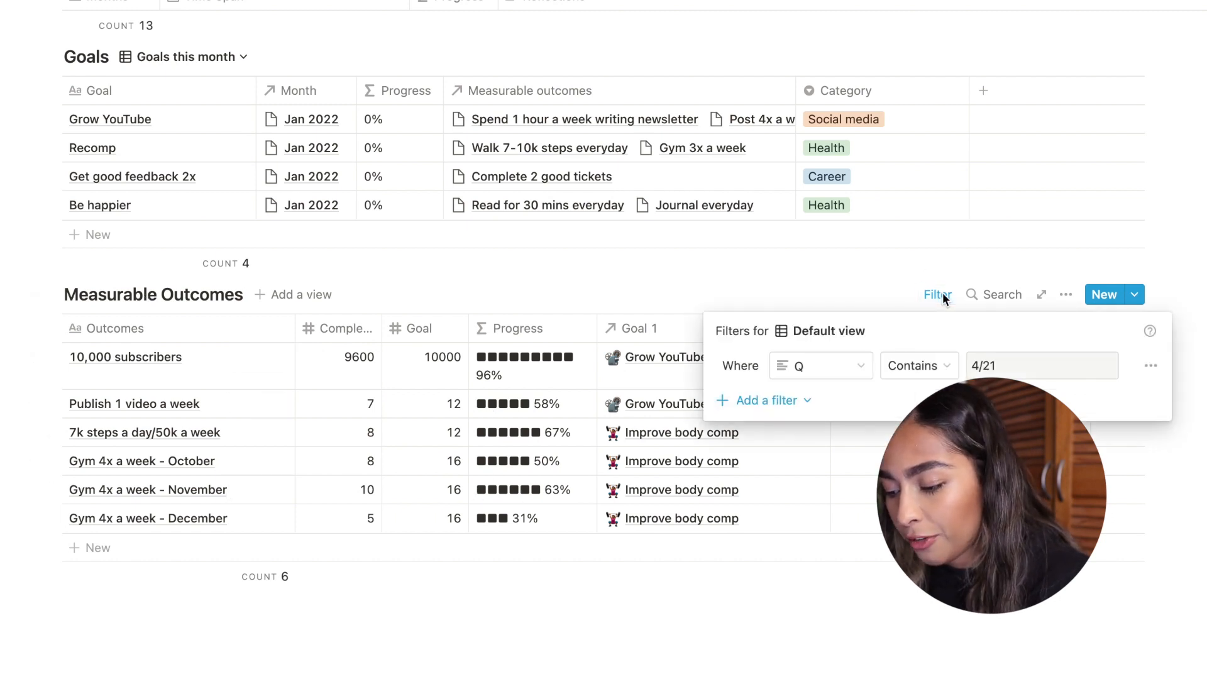
pyautogui.click(848, 370)
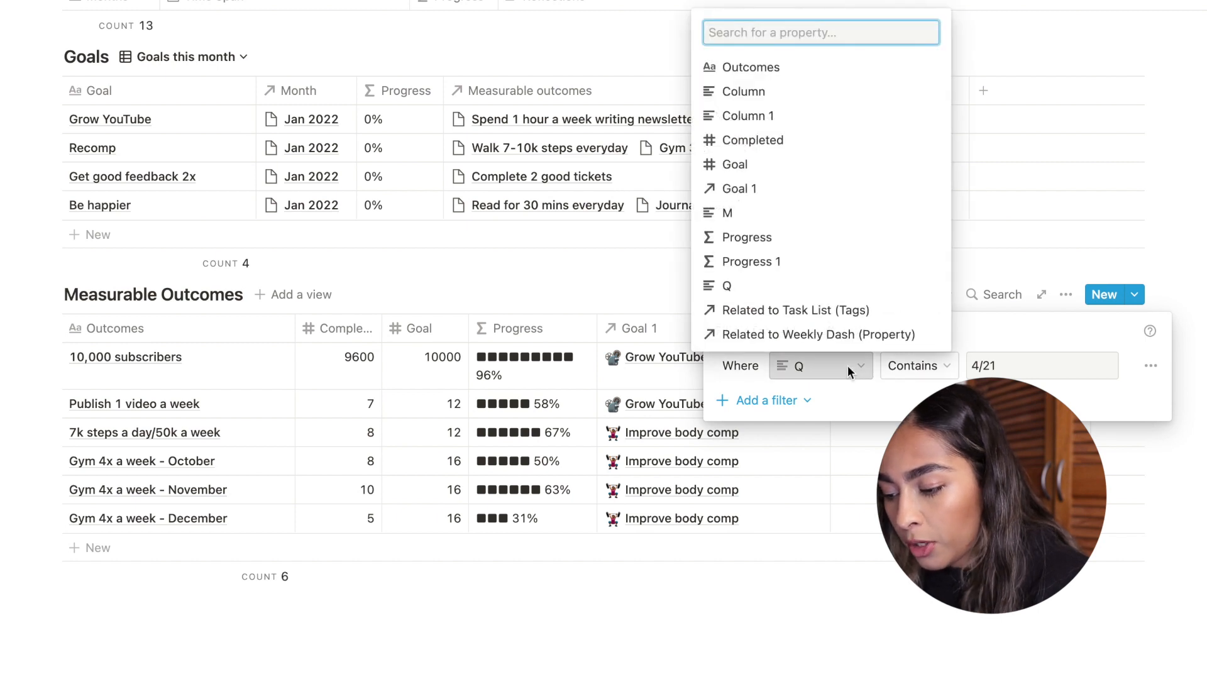
pyautogui.click(859, 444)
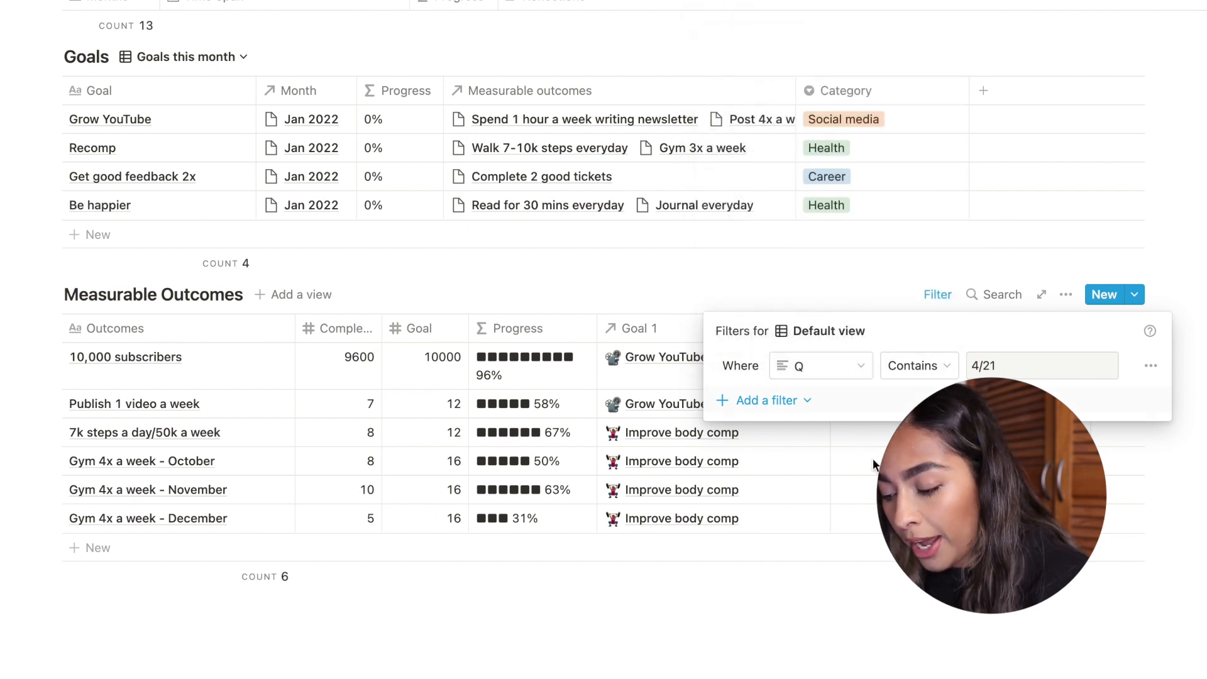
pyautogui.click(936, 434)
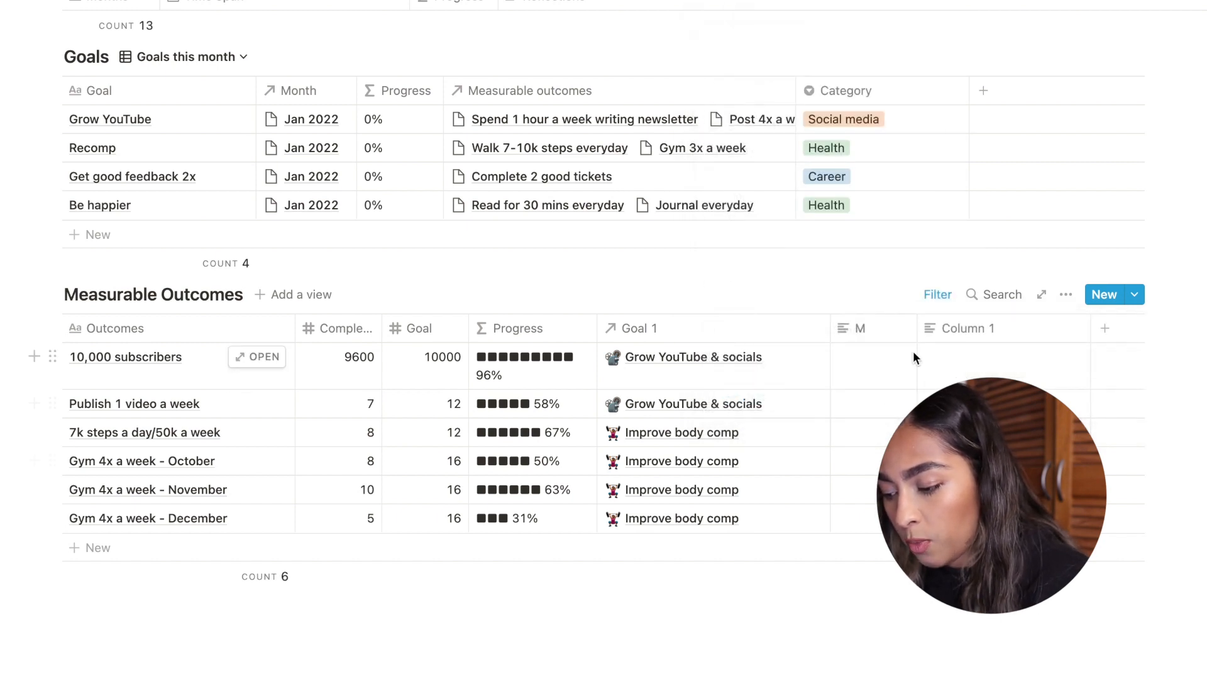
pyautogui.click(971, 328)
pyautogui.click(876, 339)
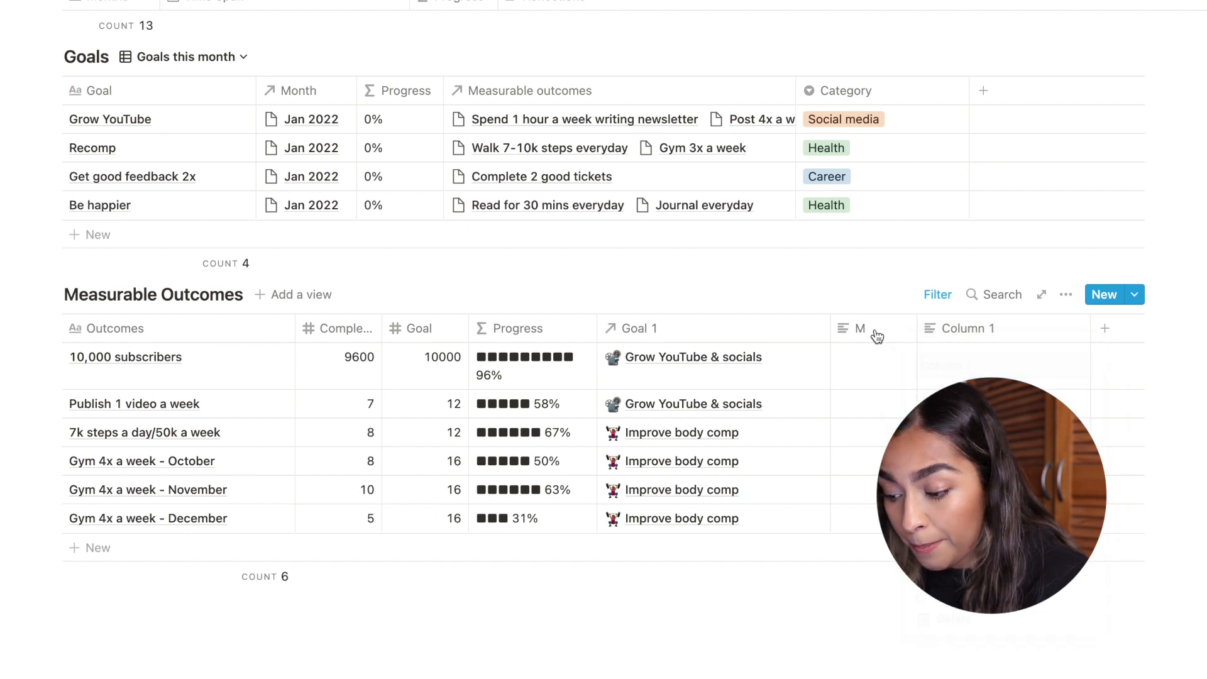
# - Set the Measurable Outcomes table's filter so that property M contains 1/22
pyautogui.click(937, 294)
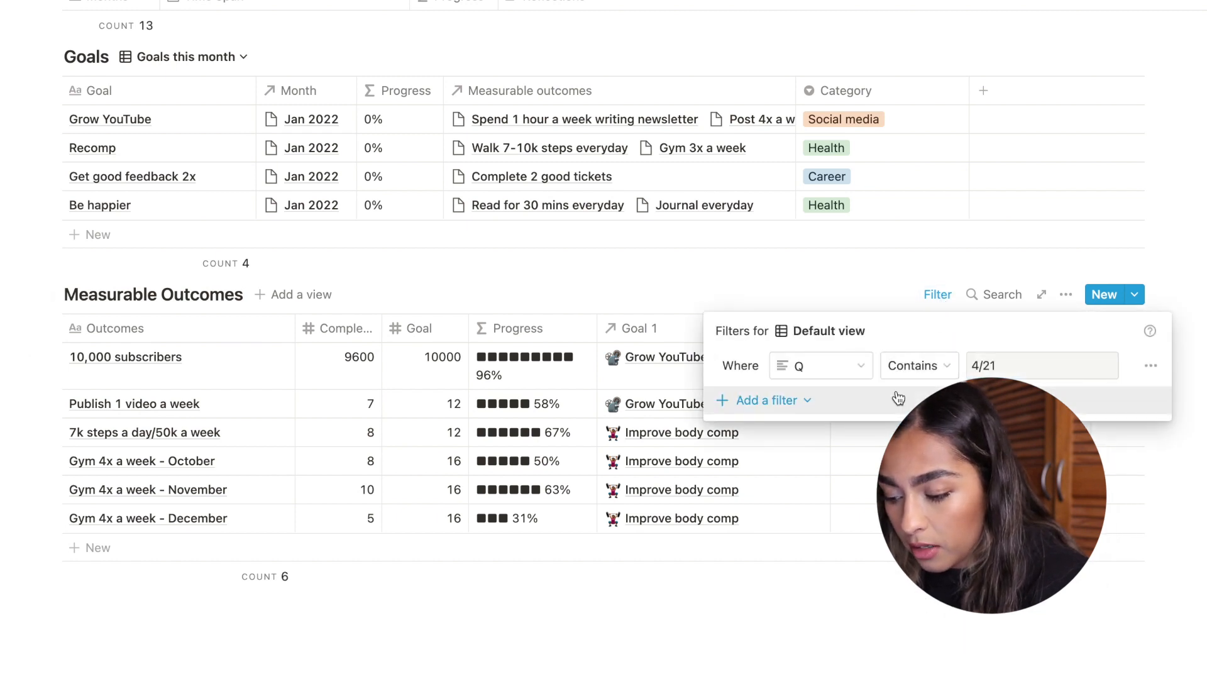
pyautogui.click(859, 366)
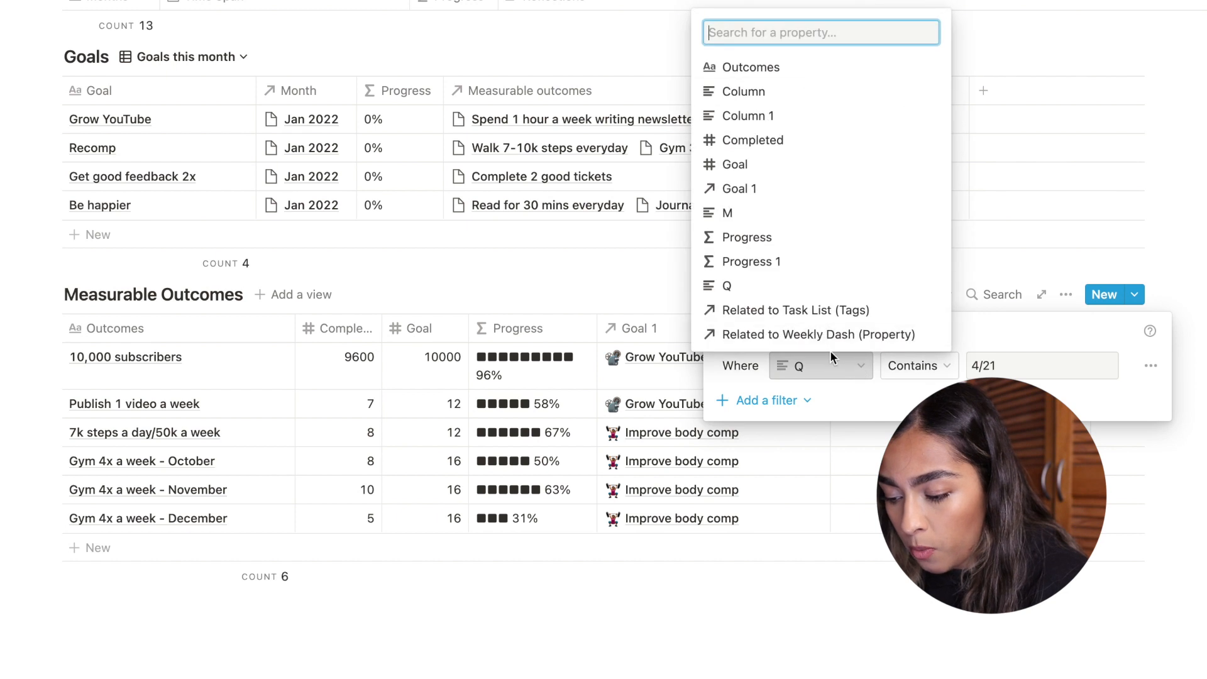
pyautogui.click(820, 215)
pyautogui.click(974, 362)
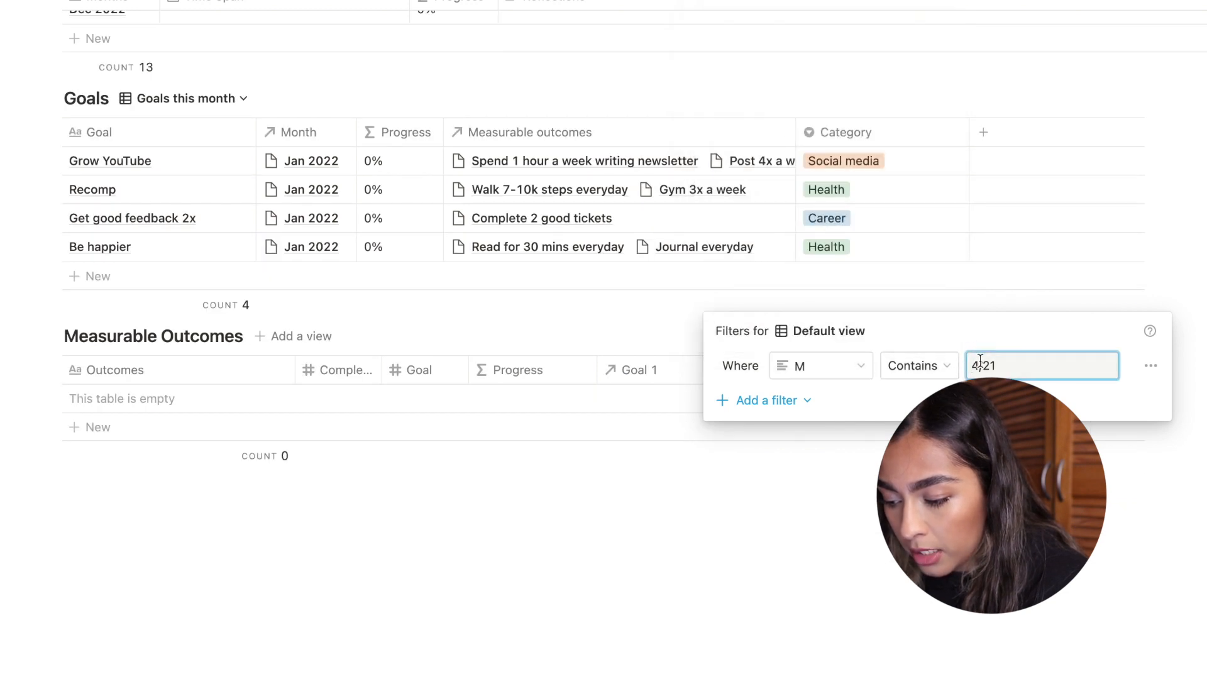
pyautogui.press('BackSpace')
pyautogui.write('1')
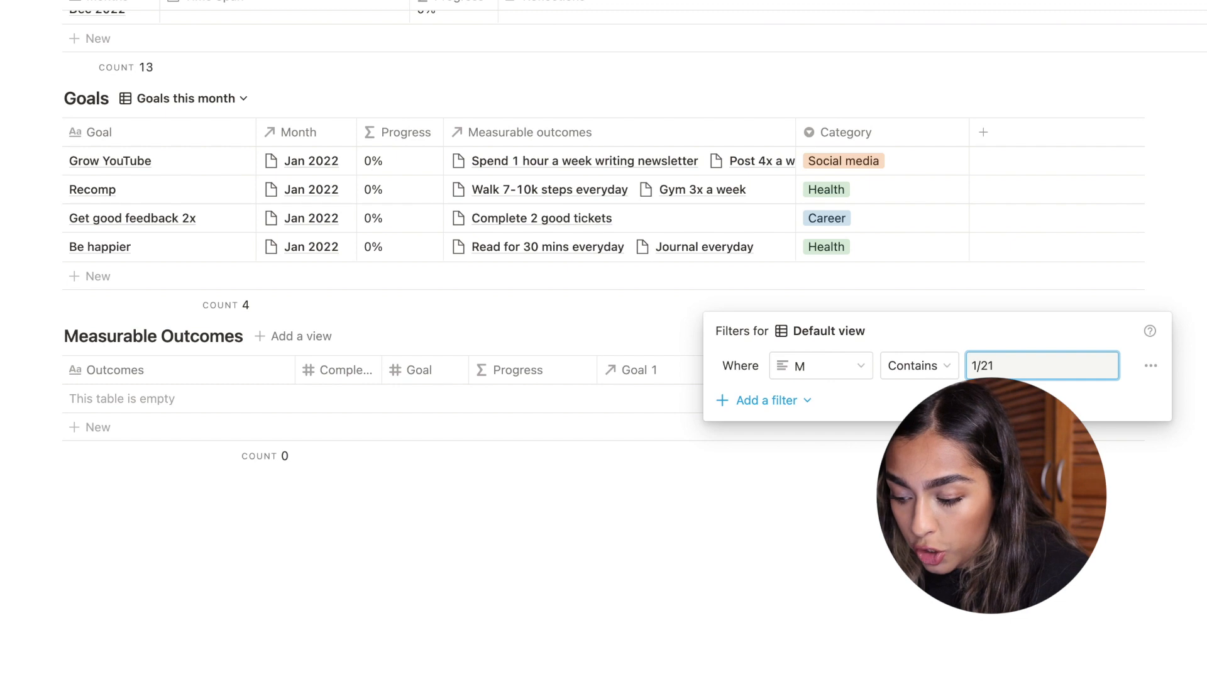
pyautogui.press('Delete')
pyautogui.write('2')
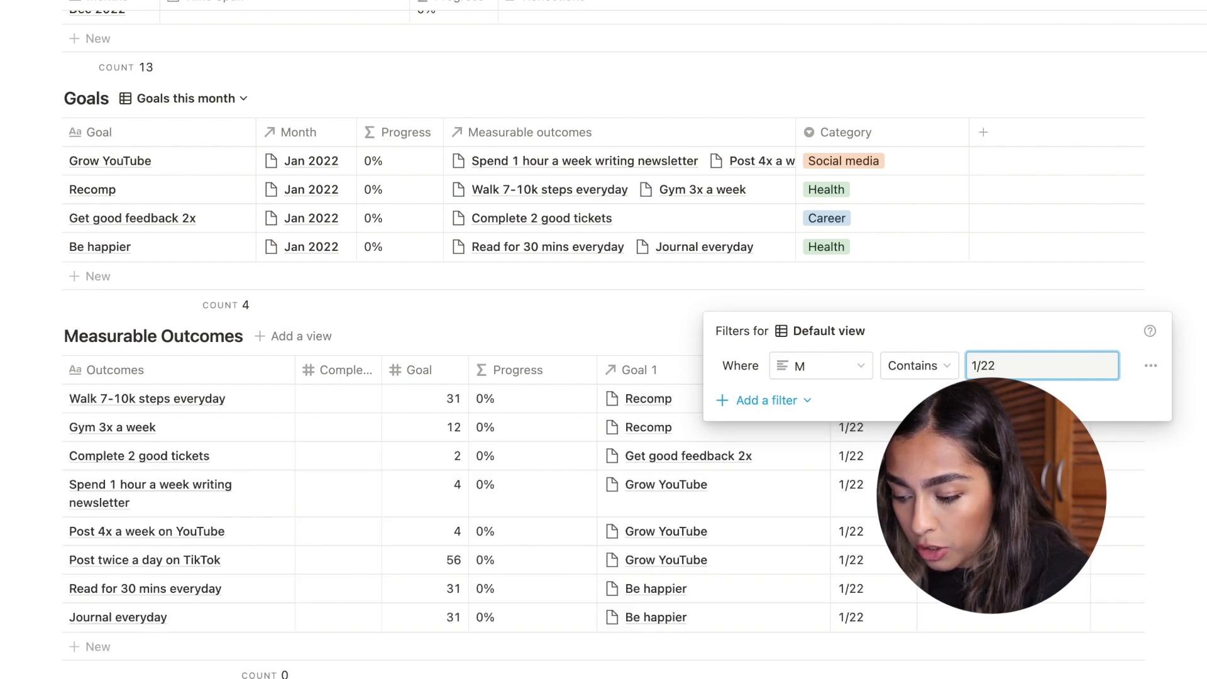
pyautogui.press('Escape')
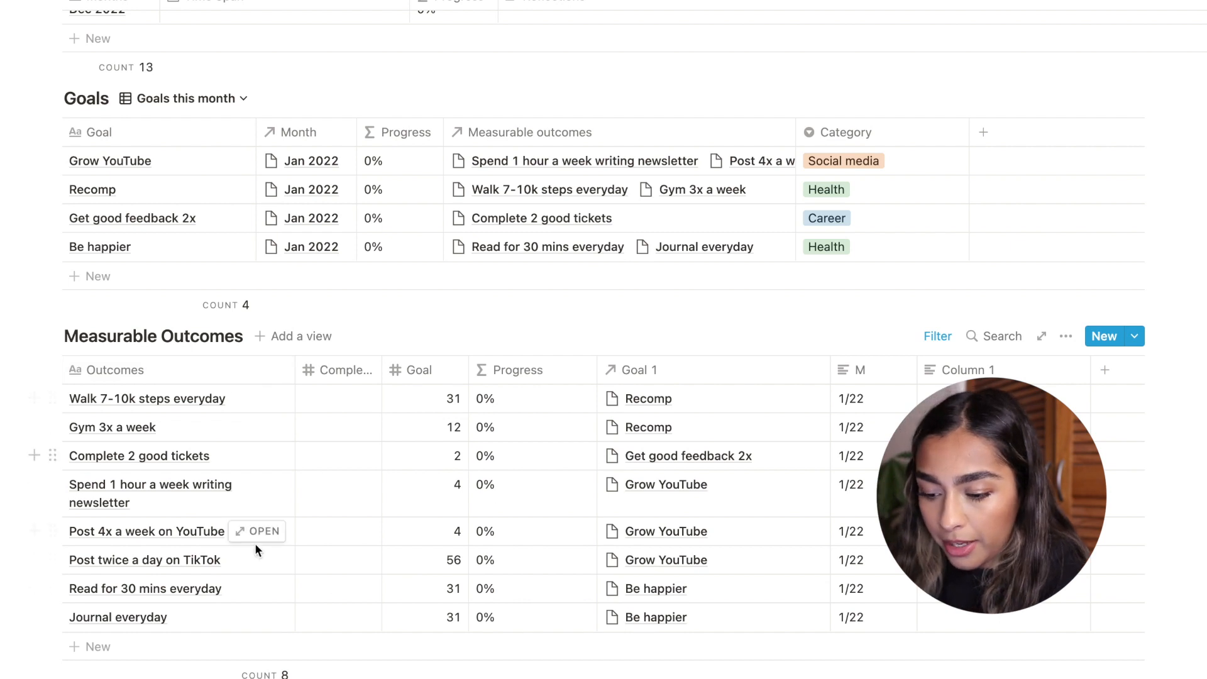
# - Try adding a blank outcome to the Measurable Outcomes table, and delete it again
pyautogui.click(89, 647)
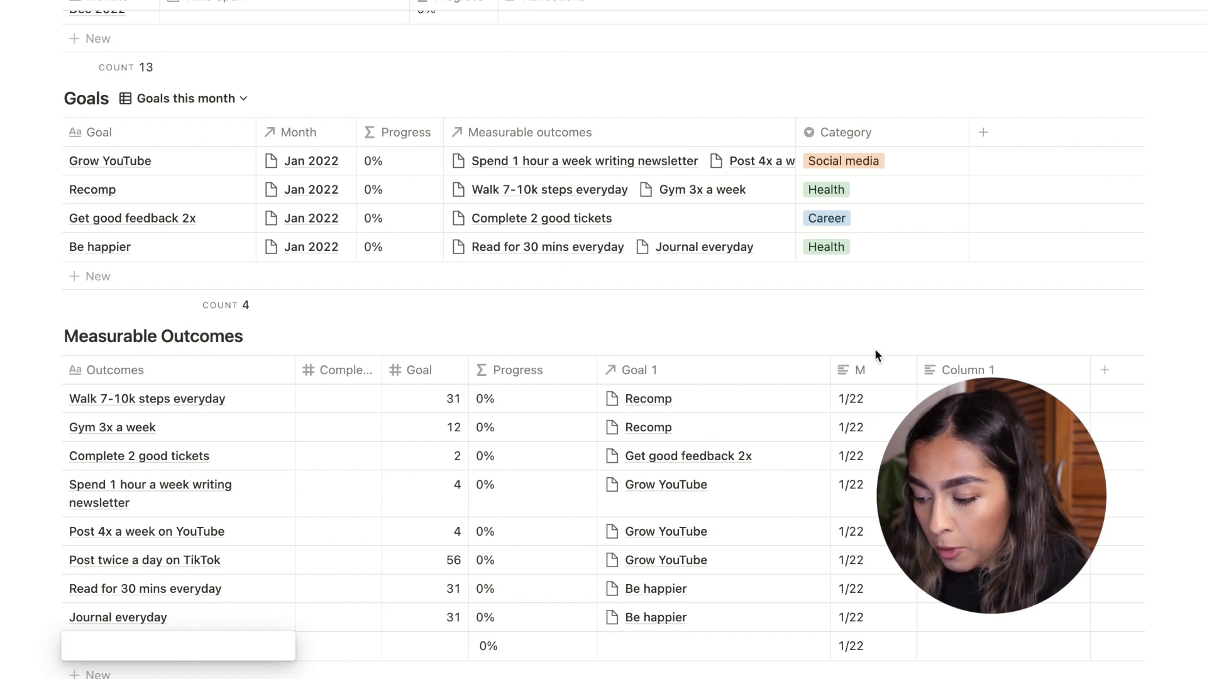
pyautogui.press('Escape')
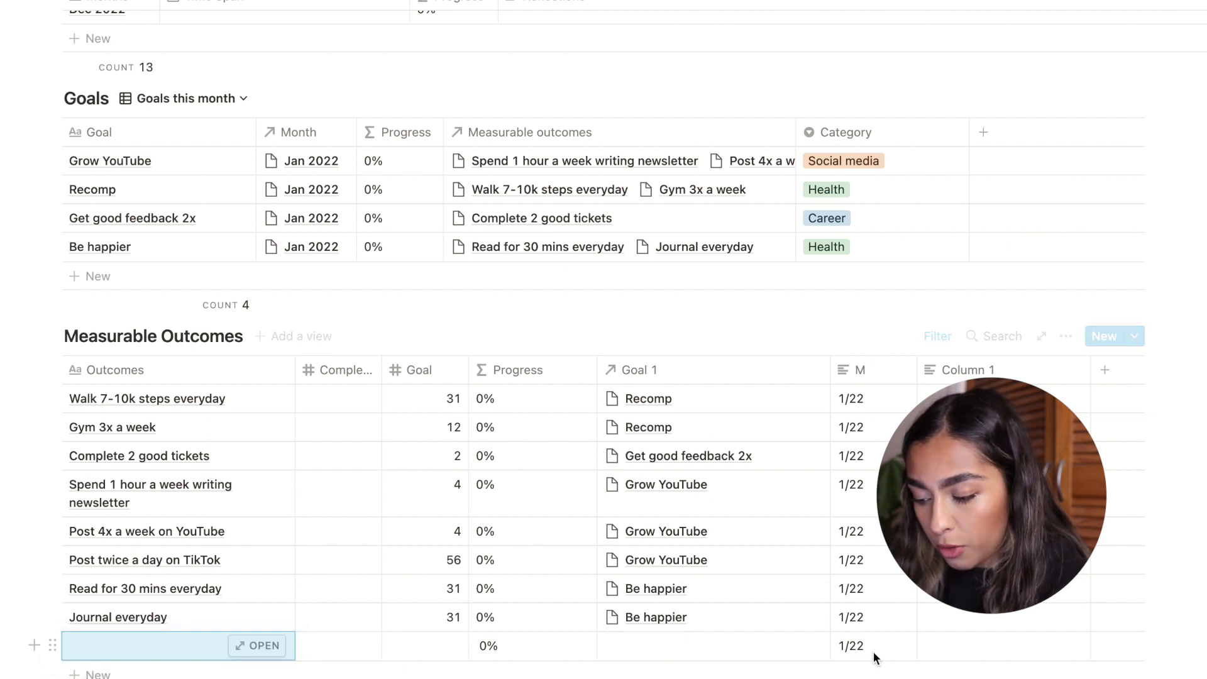
pyautogui.click(856, 648)
pyautogui.press('Escape')
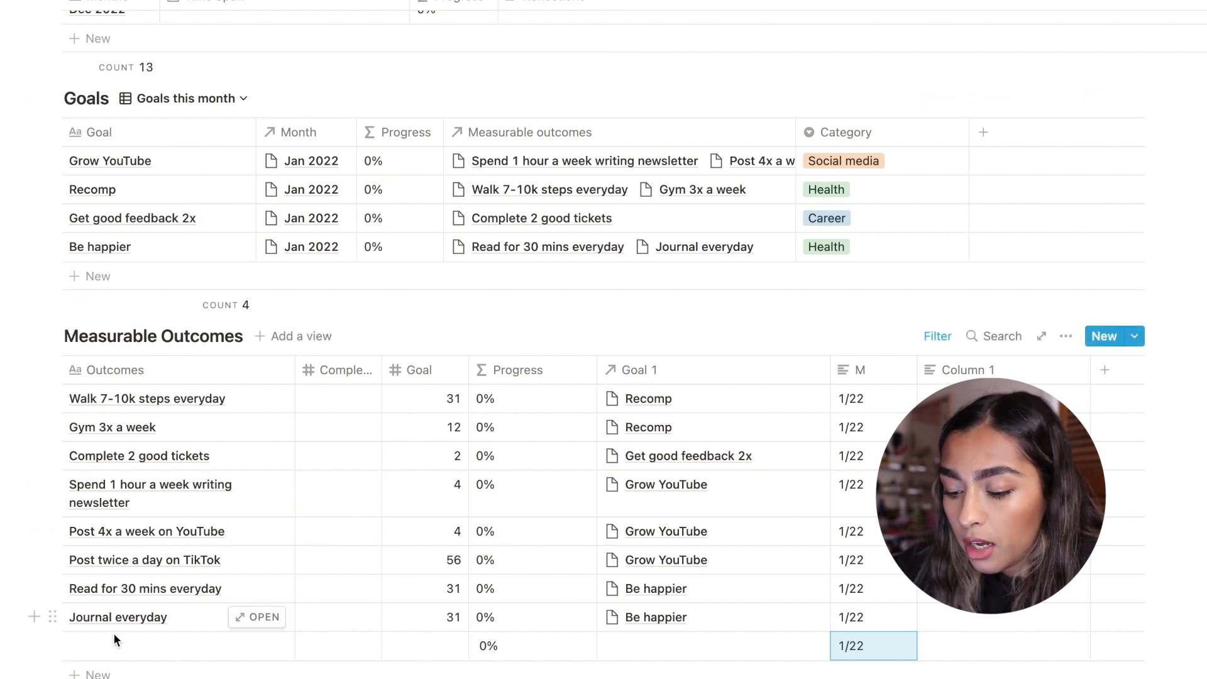
pyautogui.click(52, 646)
pyautogui.press('Delete')
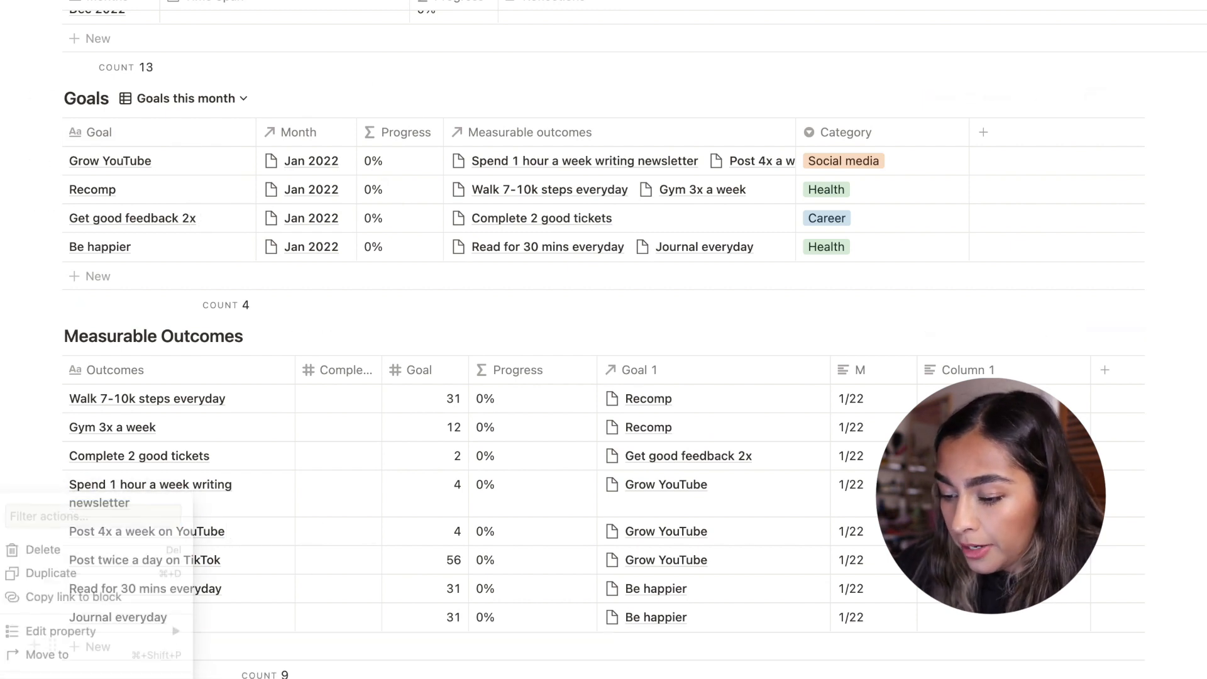
# - Replace the Walk 7-10k steps everyday outcome with a new one named Walk 7-10k steps a day with a Goal of 31
pyautogui.click(53, 398)
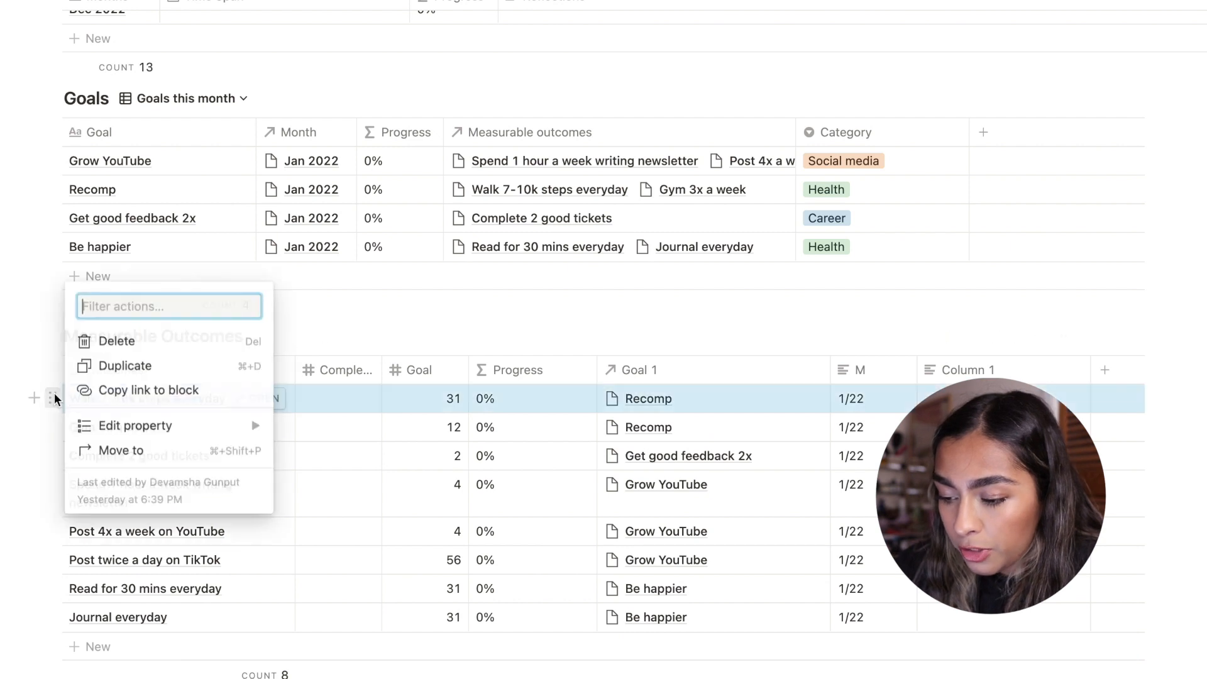
pyautogui.press('Delete')
pyautogui.click(78, 616)
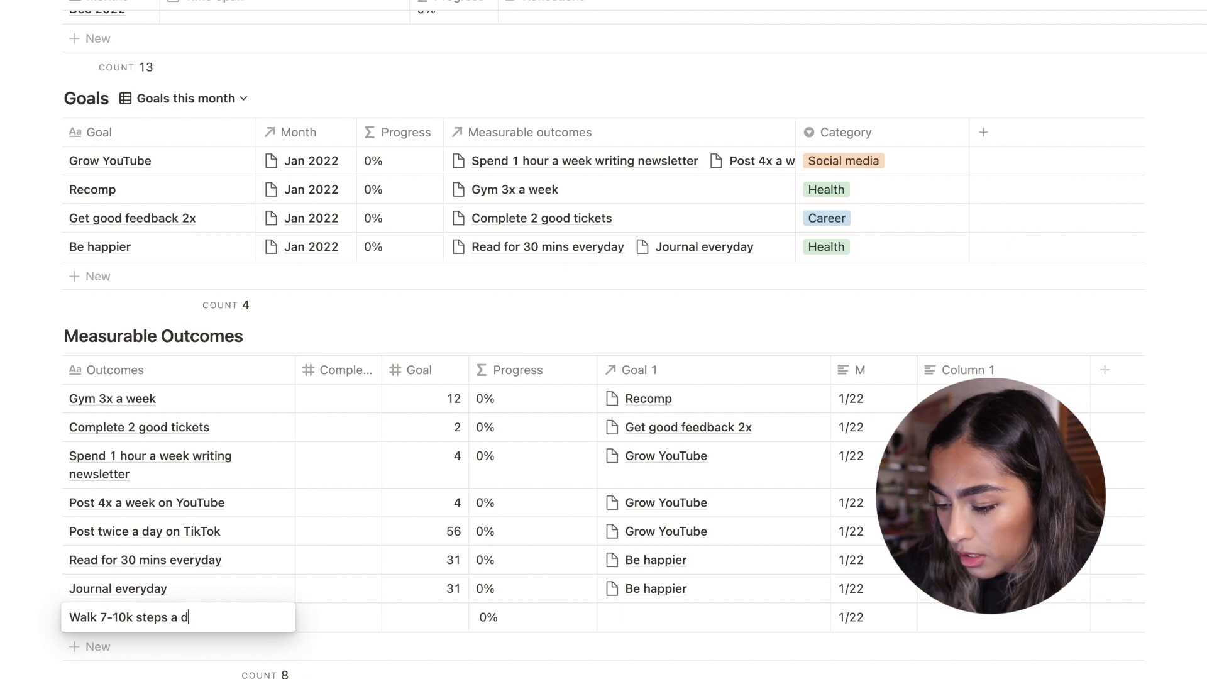
pyautogui.press('Tab')
pyautogui.press('Tab')
pyautogui.write('3')
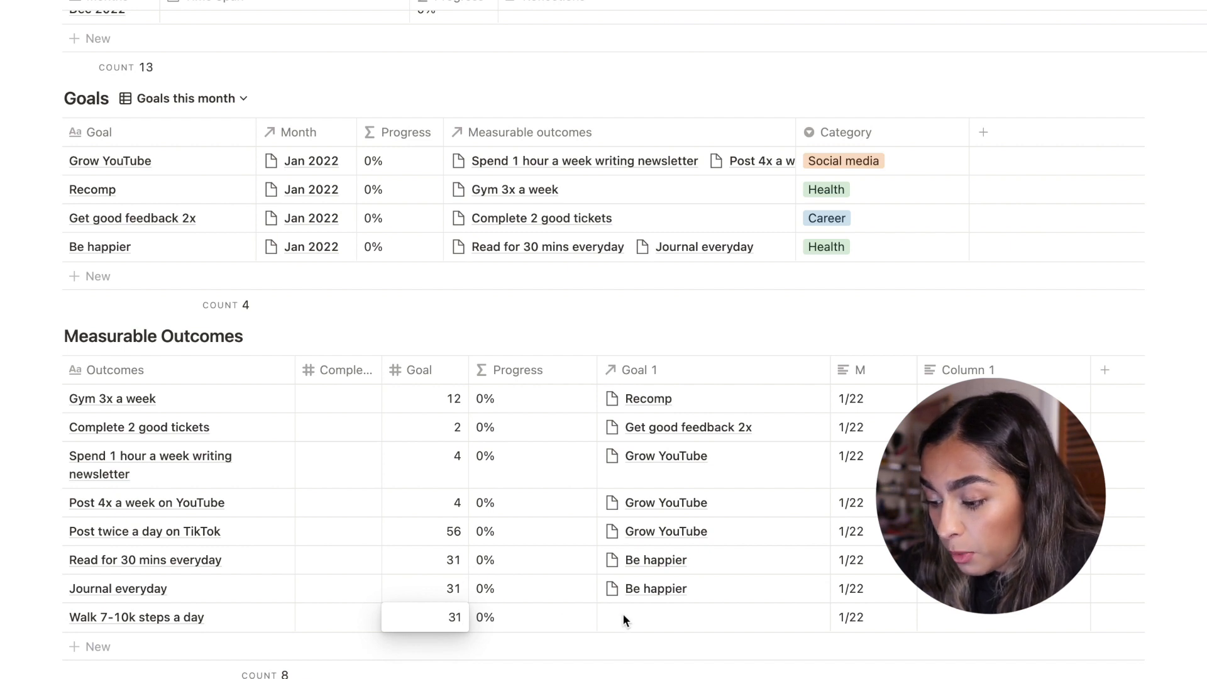
pyautogui.press('Return')
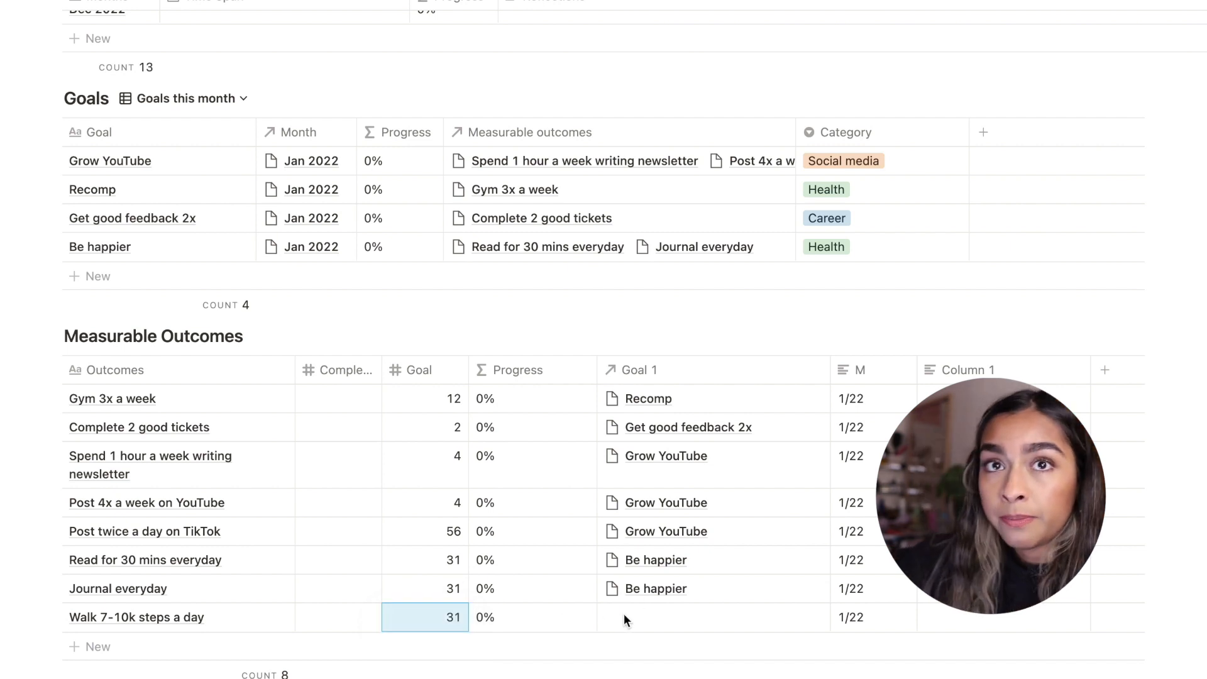
# - Relate the Walk 7-10k steps a day outcome to the Recomp goal and set its completed amount to 15
pyautogui.click(696, 621)
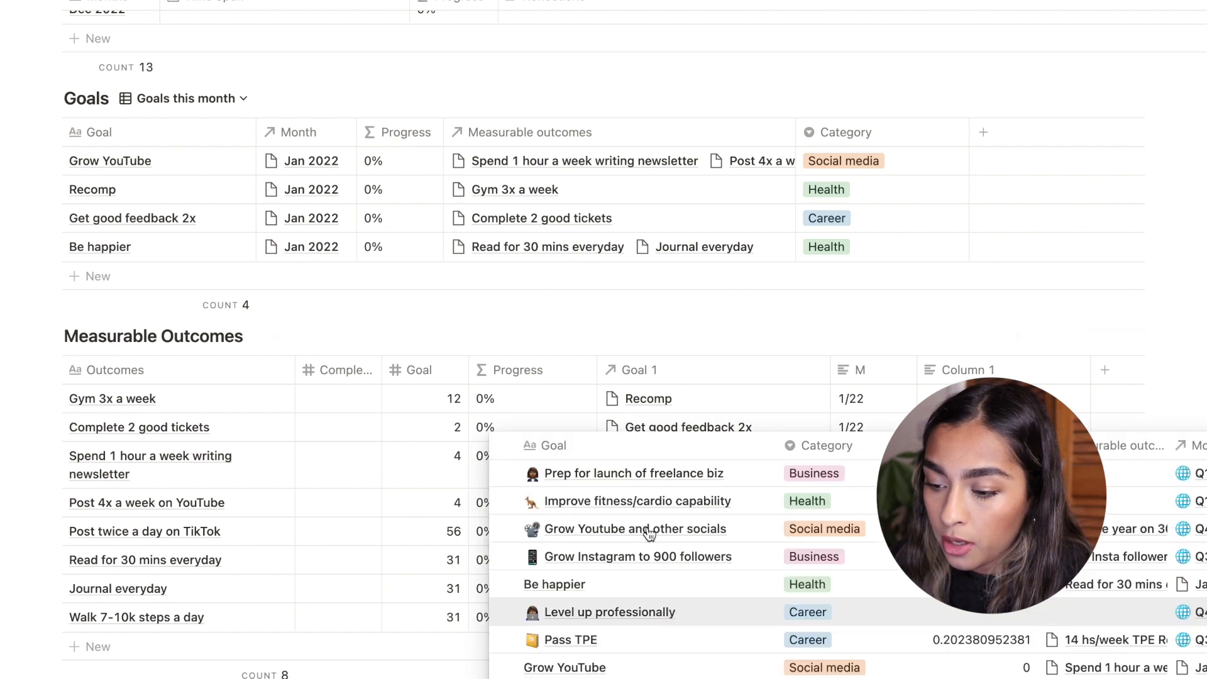
pyautogui.scroll(-5, 650, 591)
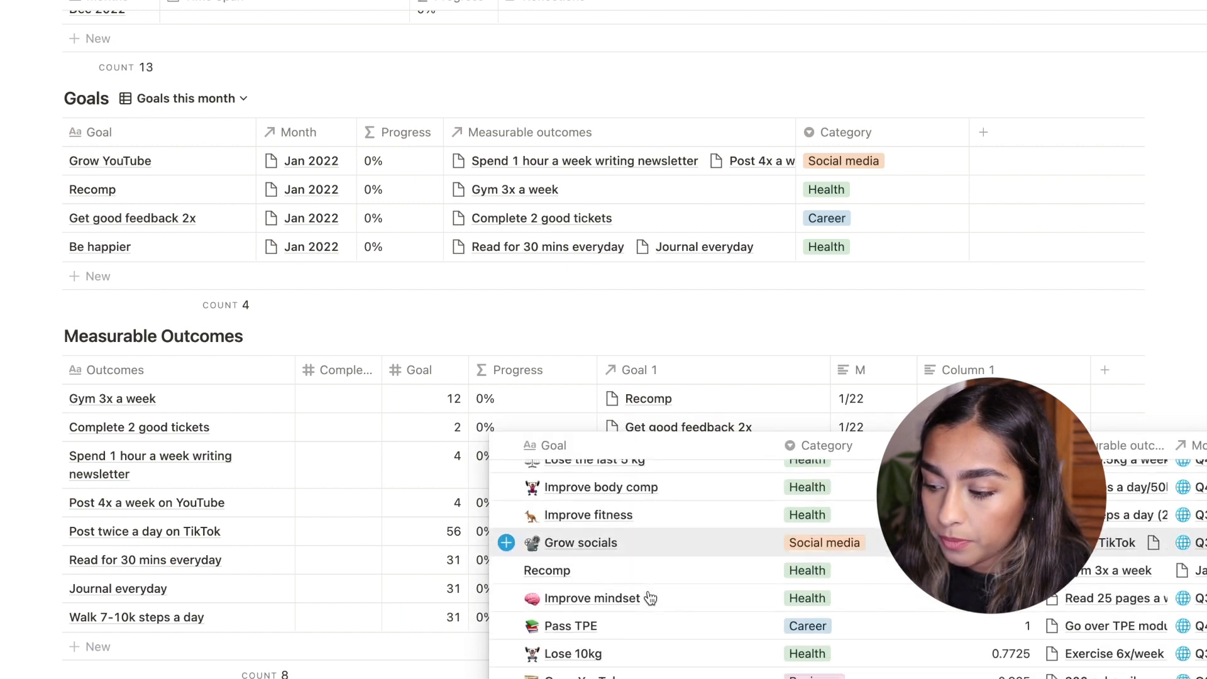
pyautogui.click(646, 534)
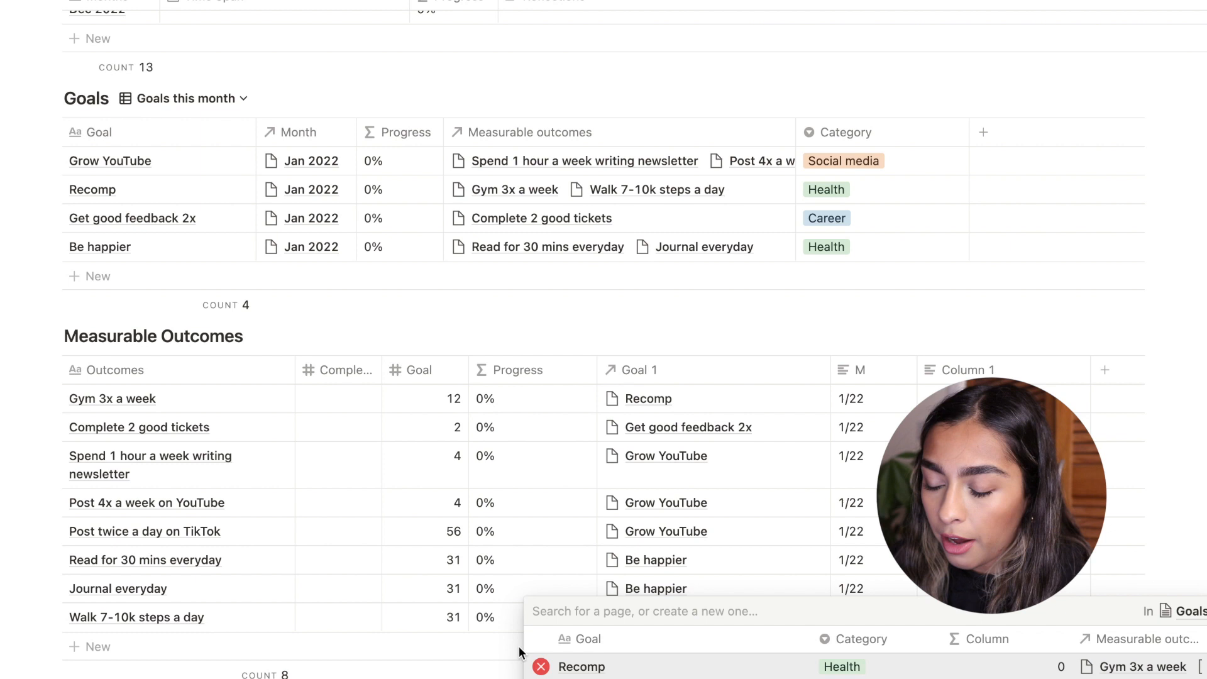
pyautogui.click(519, 609)
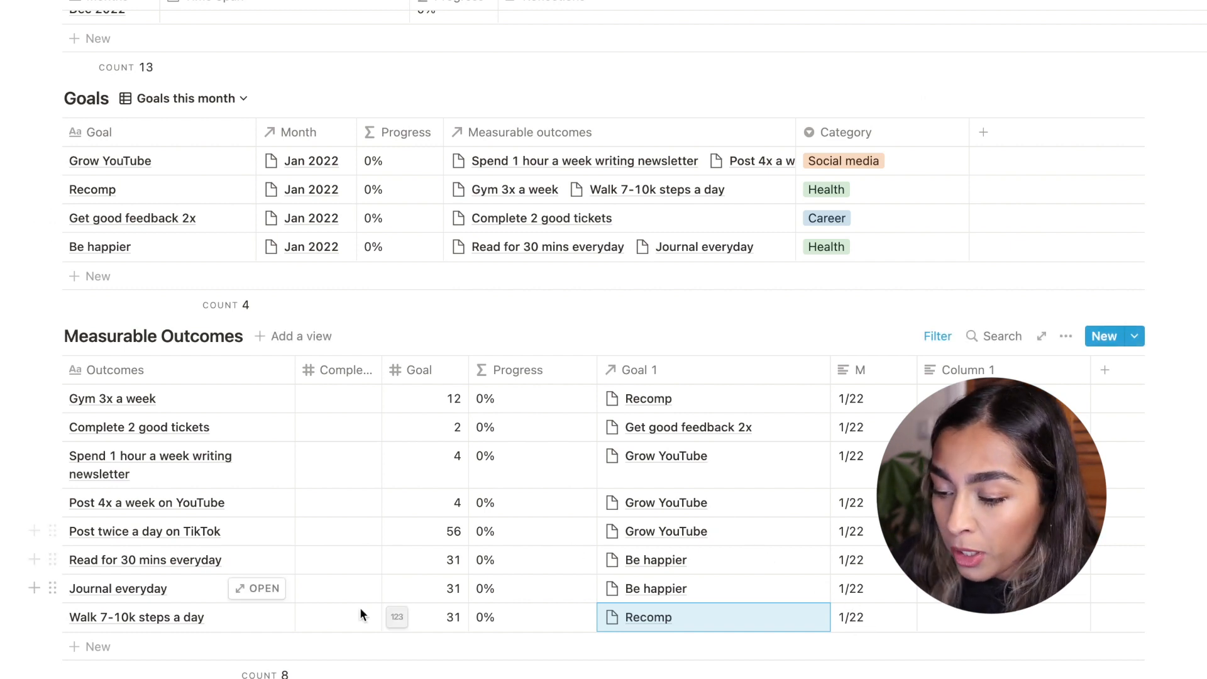
pyautogui.click(340, 615)
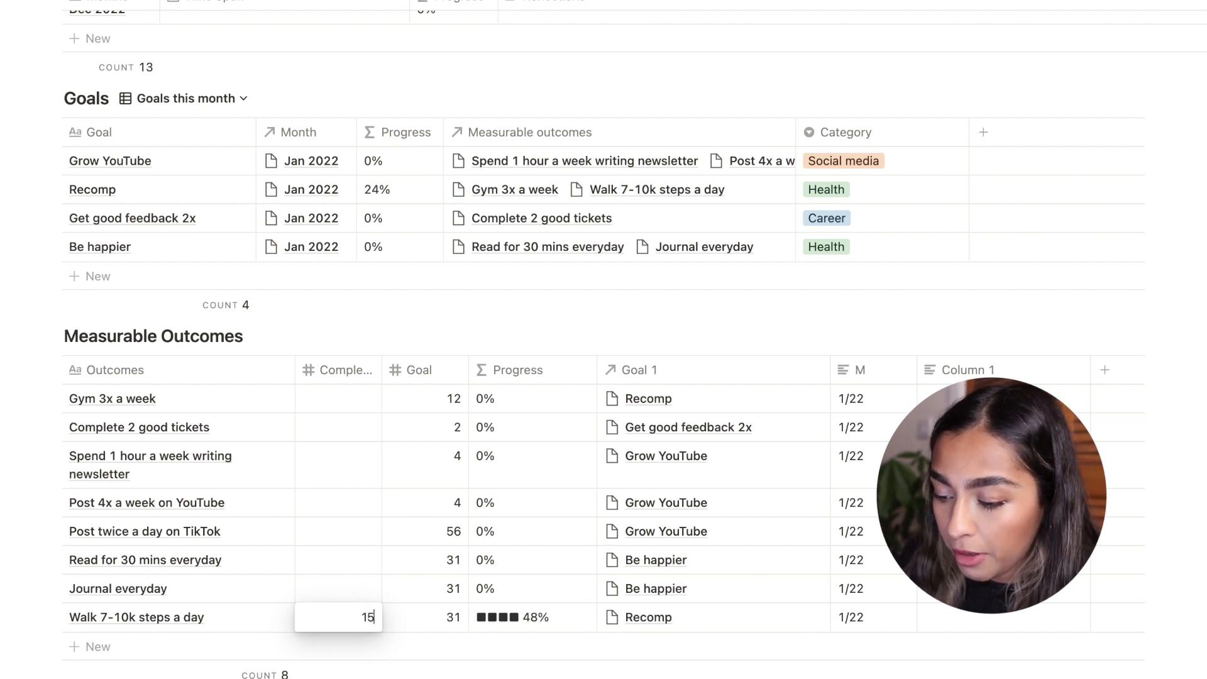
pyautogui.press('Return')
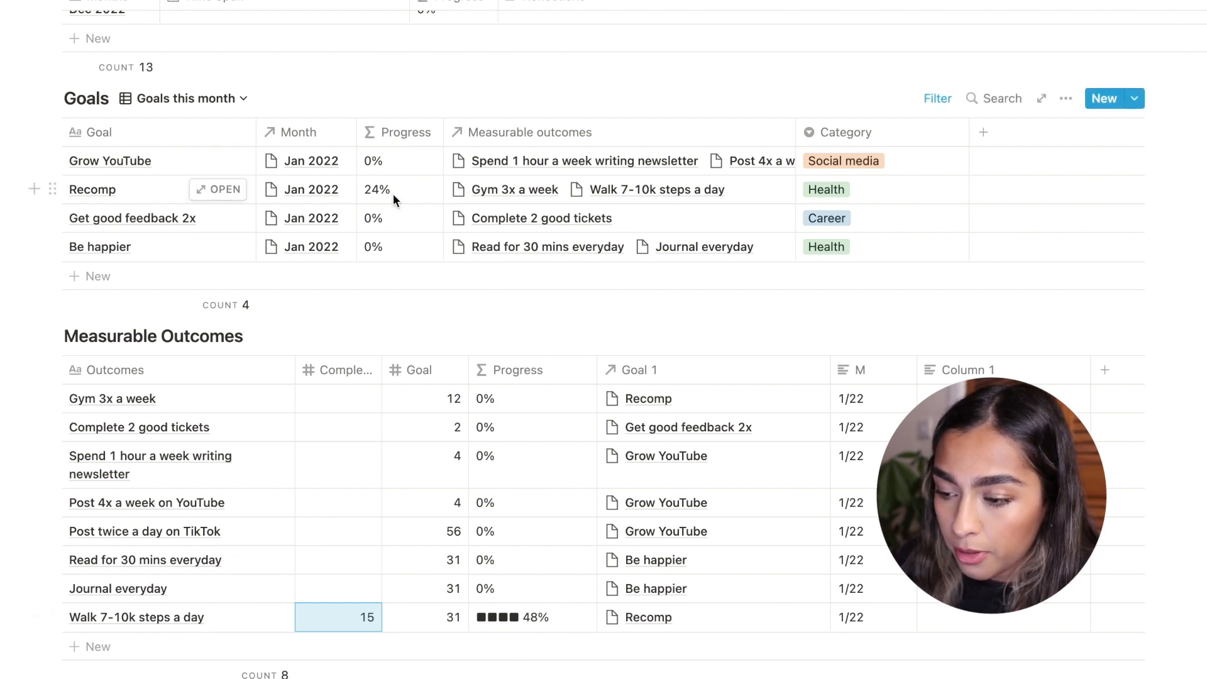
# - Examine the progress of the Jan 2022 month, its goals and the measurable outcomes across the three tables
pyautogui.scroll(10, 393, 189)
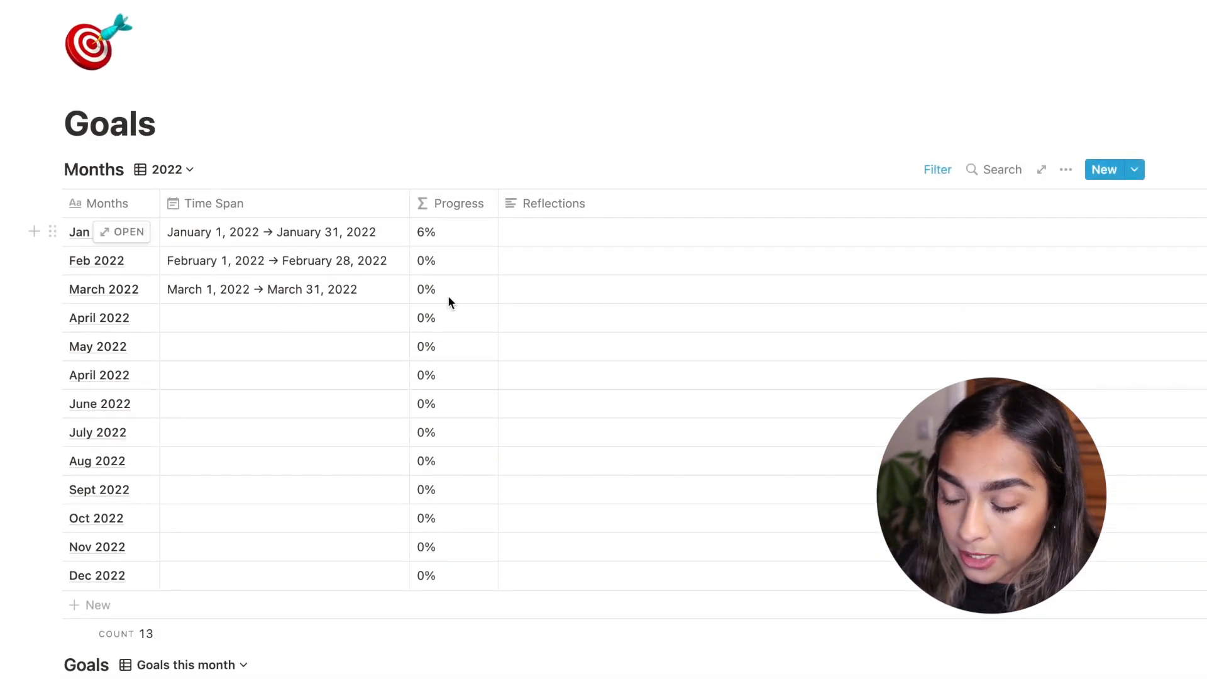
pyautogui.scroll(-12, 448, 296)
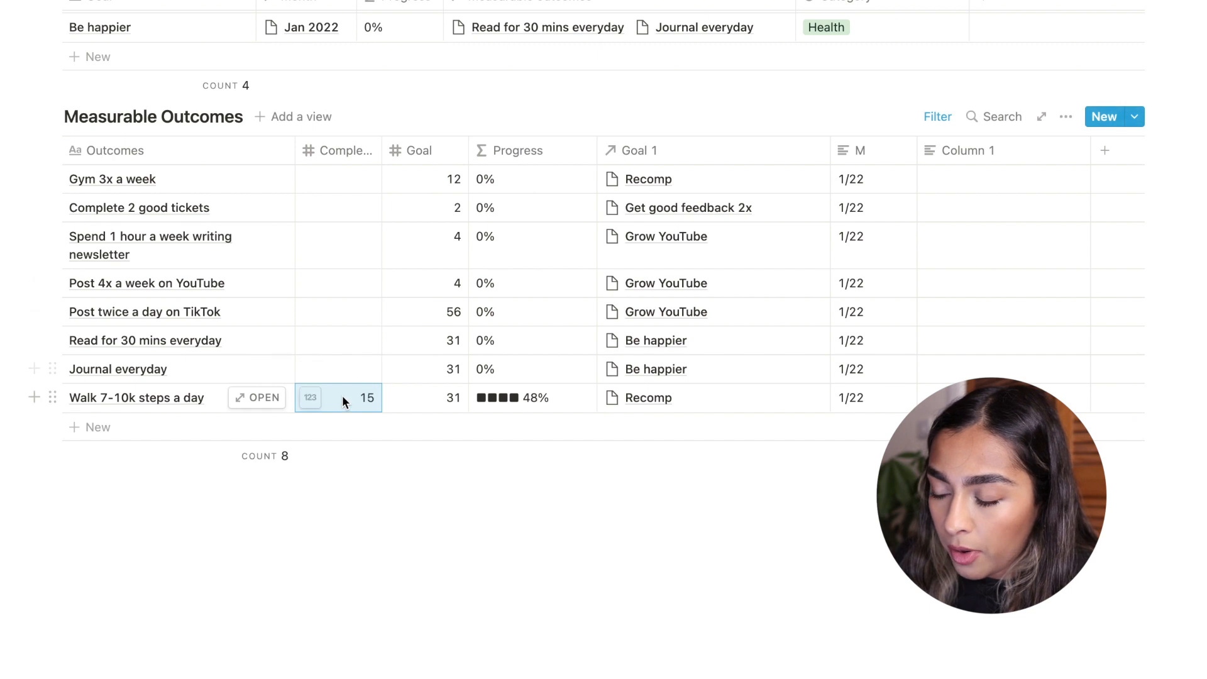
pyautogui.scroll(2, 342, 395)
pyautogui.scroll(8, 342, 395)
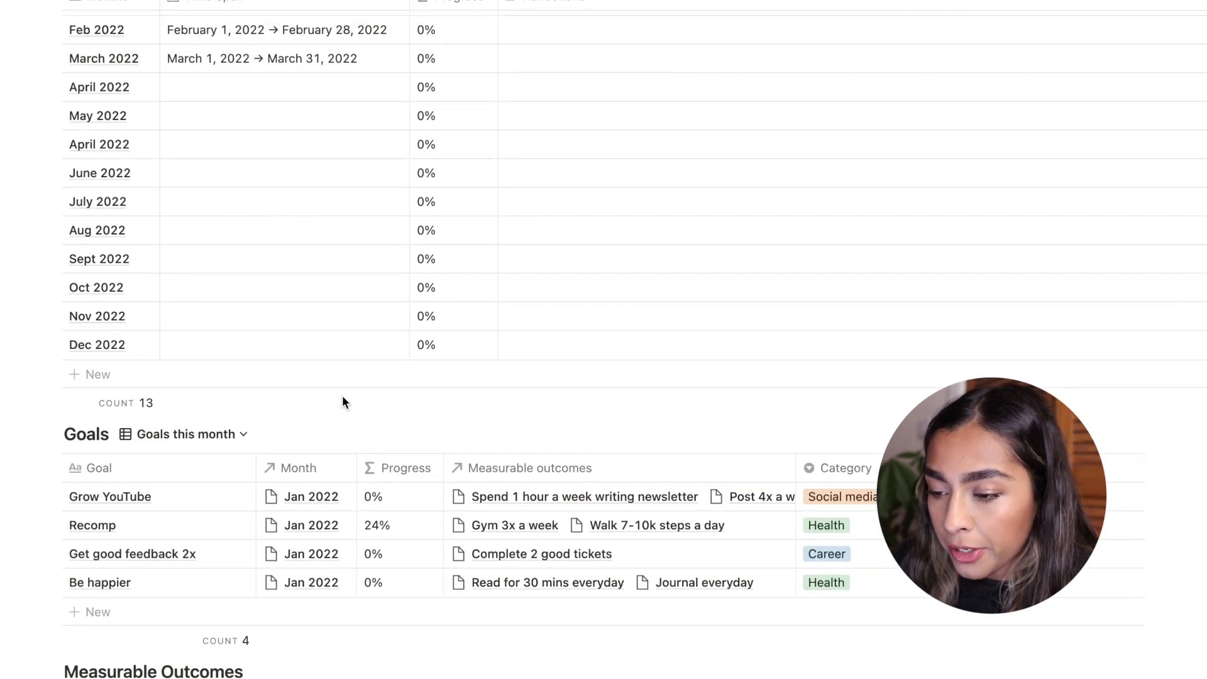
pyautogui.scroll(2, 341, 234)
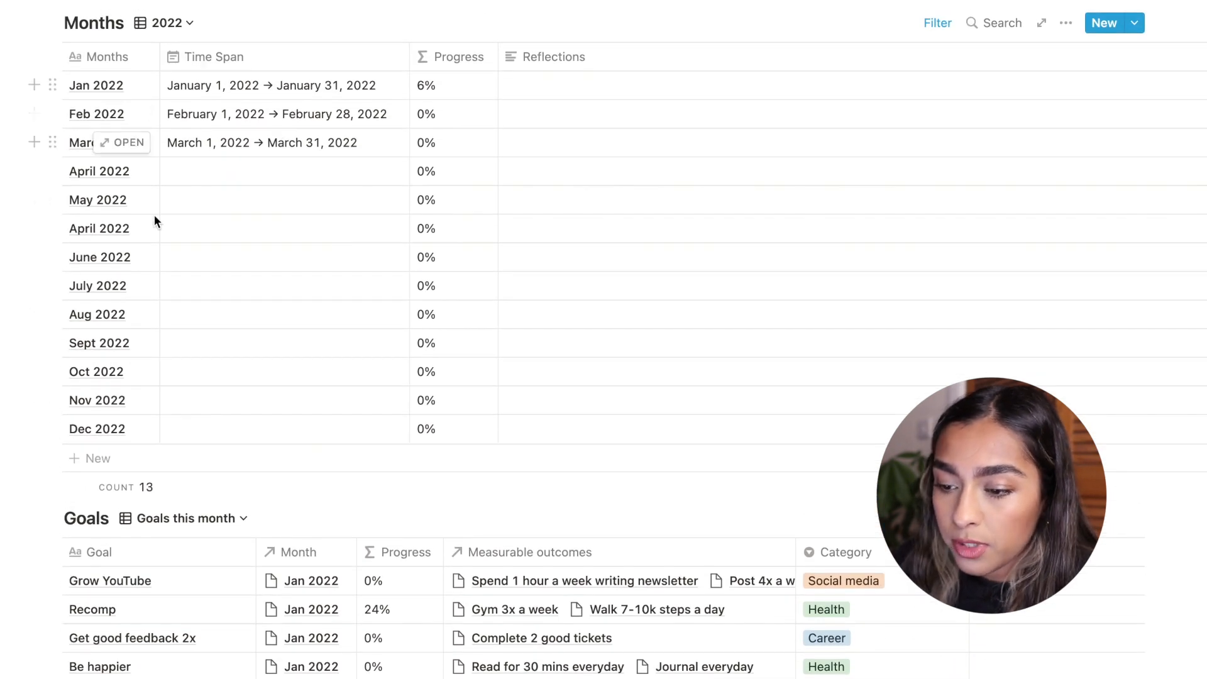
pyautogui.scroll(-1, 214, 270)
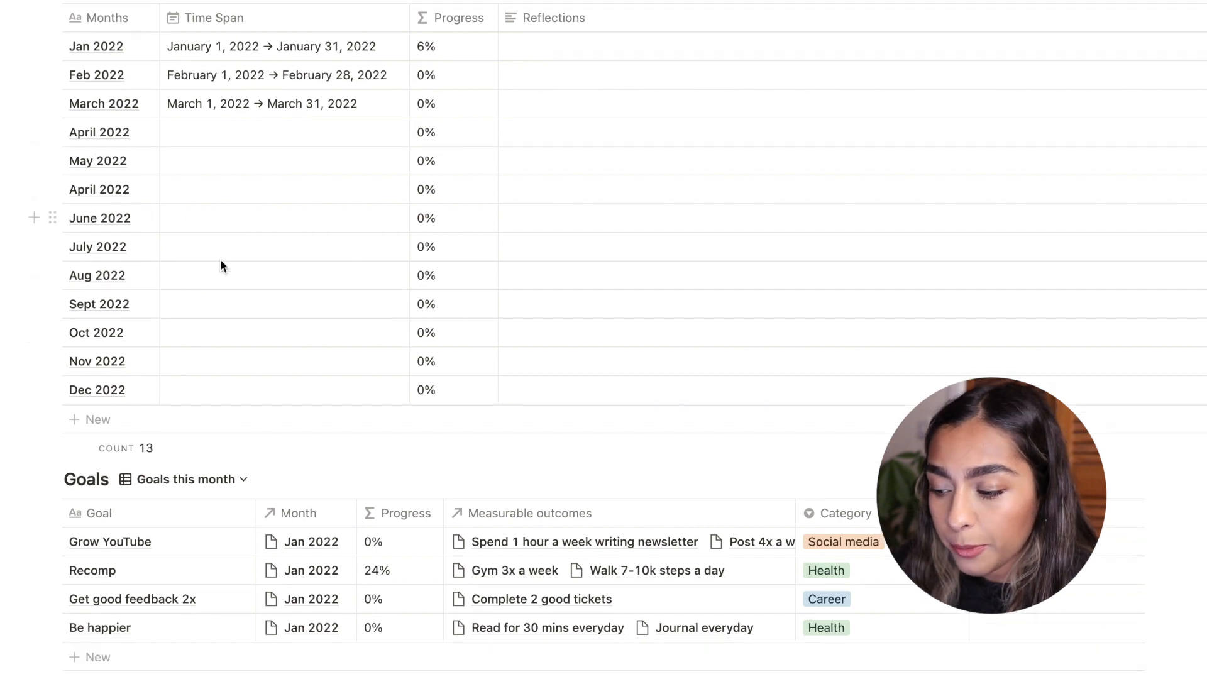